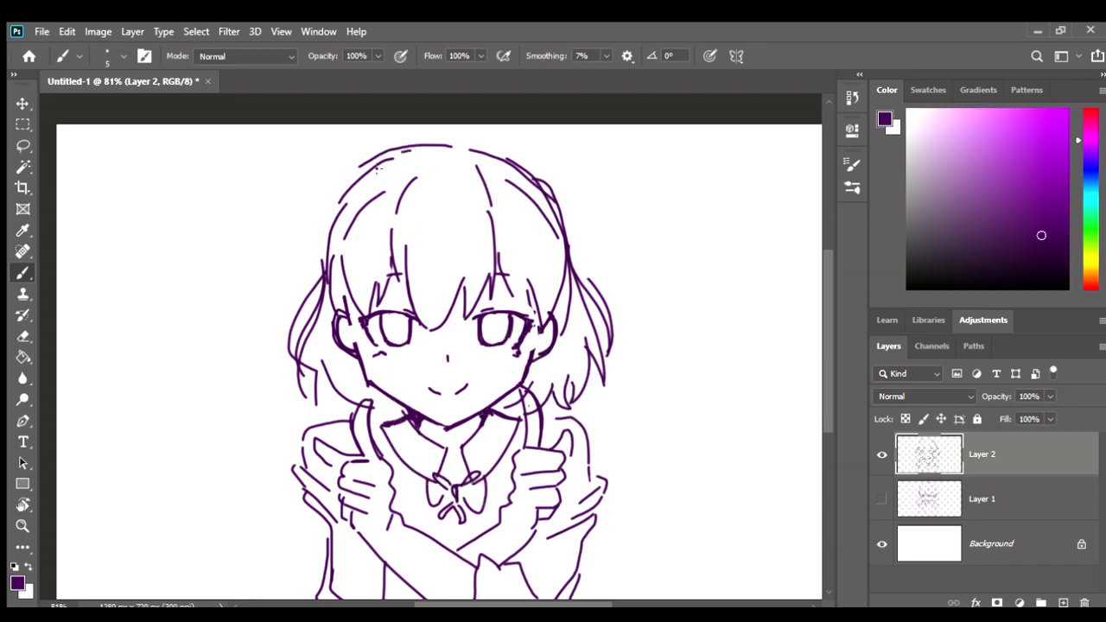
Redraw the left hair outline, the top-left head arc and a short right hair strand
mouse_move(377, 169)
left_mouse_down()
mouse_move(338, 242)
mouse_move(330, 294)
left_mouse_up()
key("e")
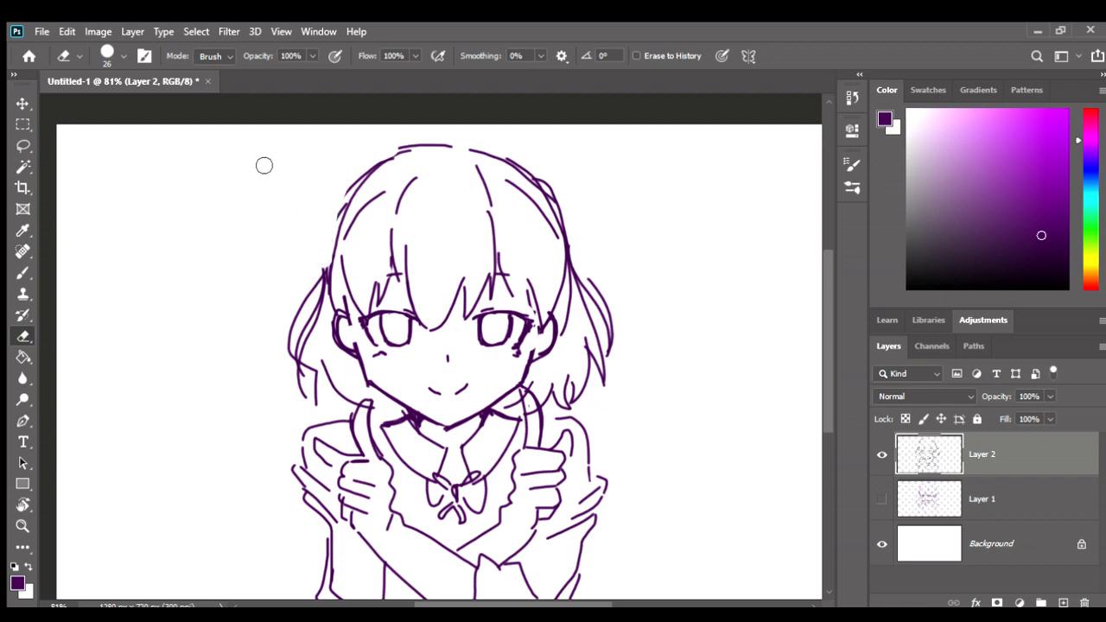
key("b")
left_click_drag(384, 153, 323, 294)
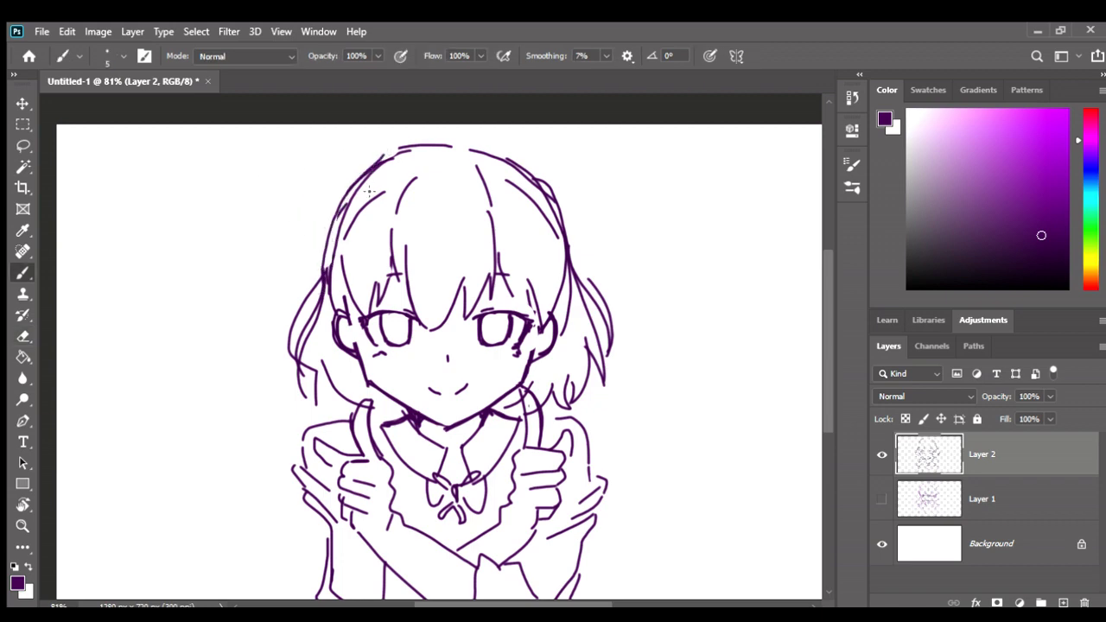
left_click_drag(370, 164, 434, 147)
left_click_drag(322, 300, 320, 411)
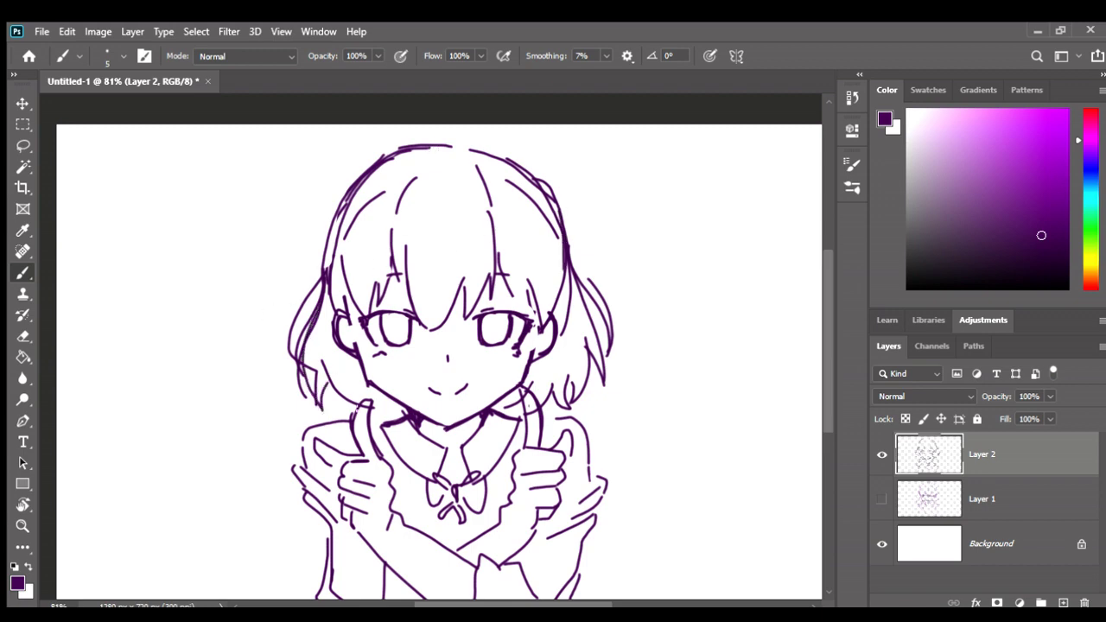
left_click_drag(380, 343, 351, 242)
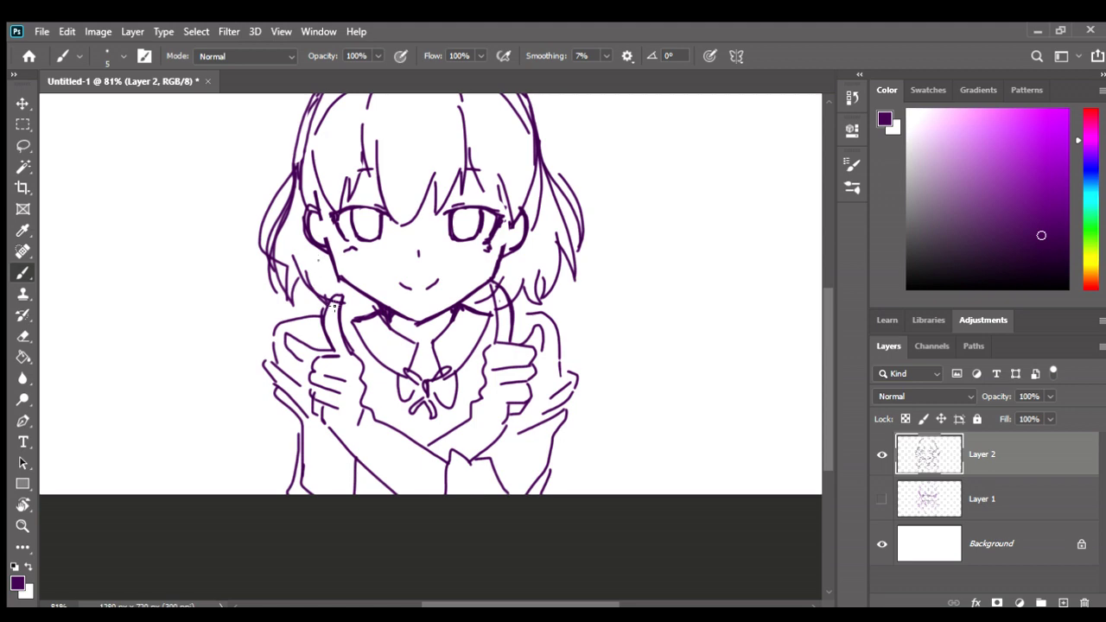
left_click_drag(529, 246, 523, 286)
Sample the purple line colour and draw a new vertical strand in the bangs
left_click(501, 223, "alt")
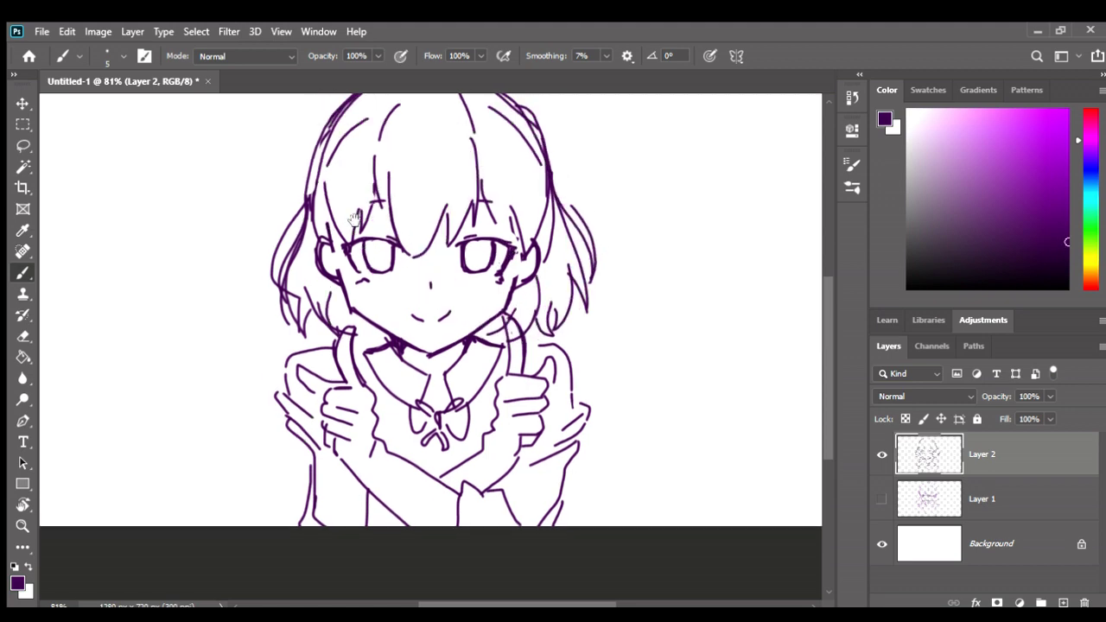
scroll(412, 180, "up", 1)
scroll(412, 179, "up", 1)
left_click_drag(426, 227, 431, 292)
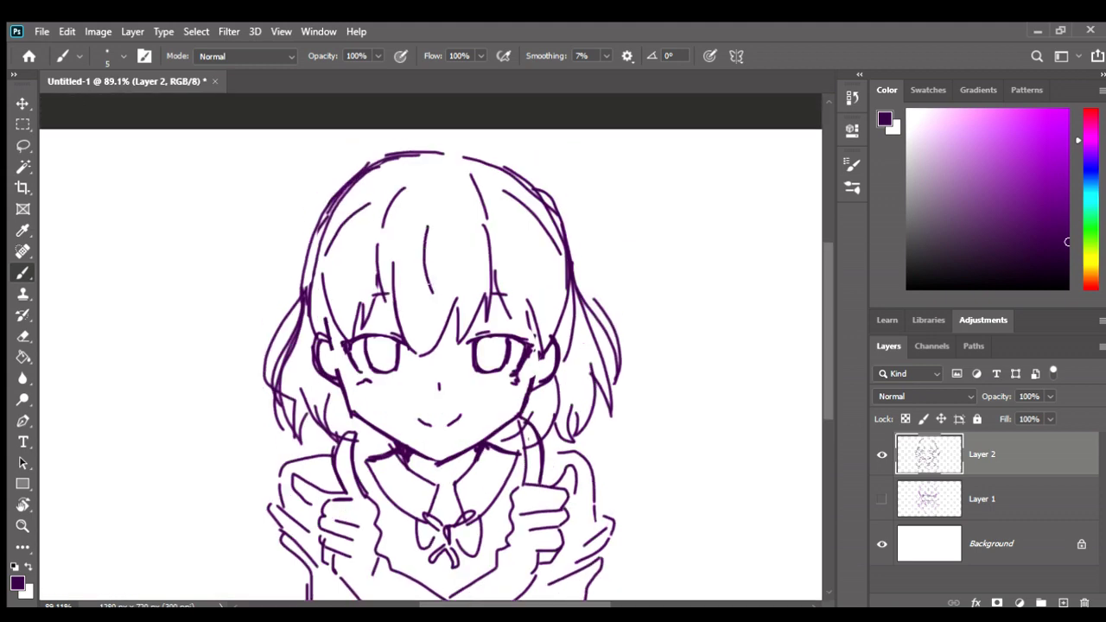
left_click_drag(384, 245, 376, 191)
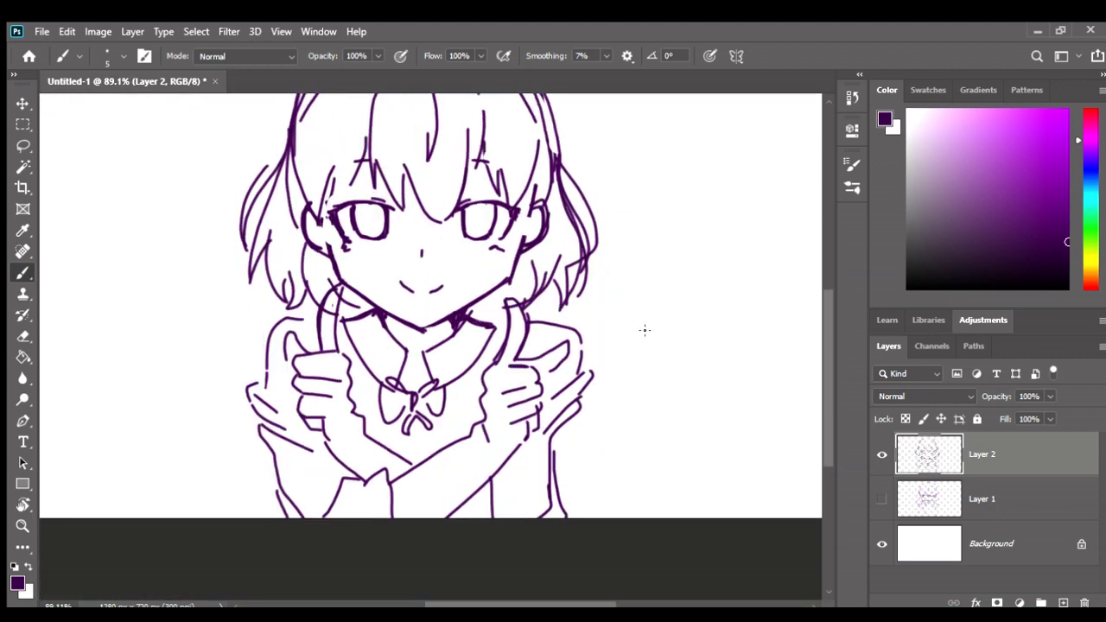
Erase the stray right-shoulder strokes, draw a short replacement stroke, and mirror the sketch horizontally
key("e")
left_click_drag(585, 321, 581, 373)
key("b")
left_click_drag(553, 321, 568, 327)
left_click_drag(409, 197, 417, 235)
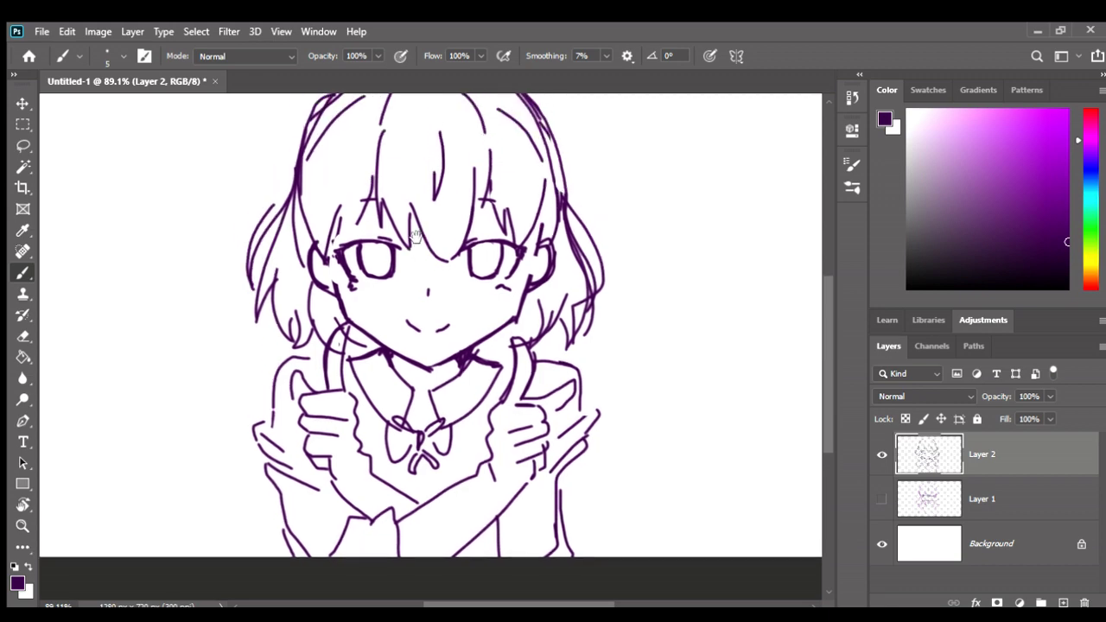
left_click_drag(304, 275, 305, 304)
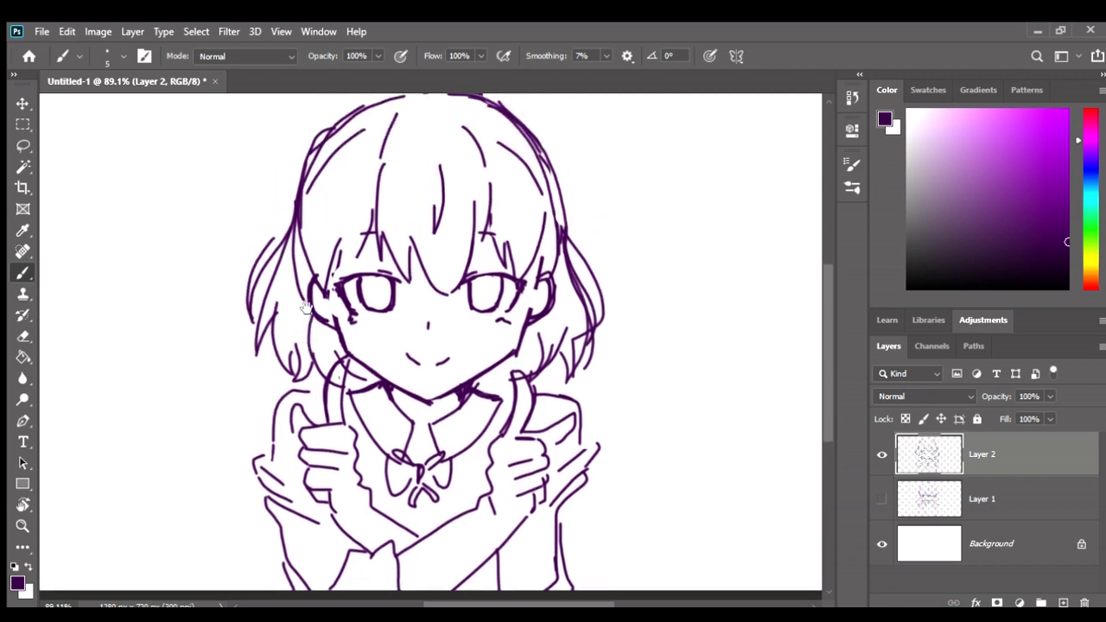
key("ctrl+z")
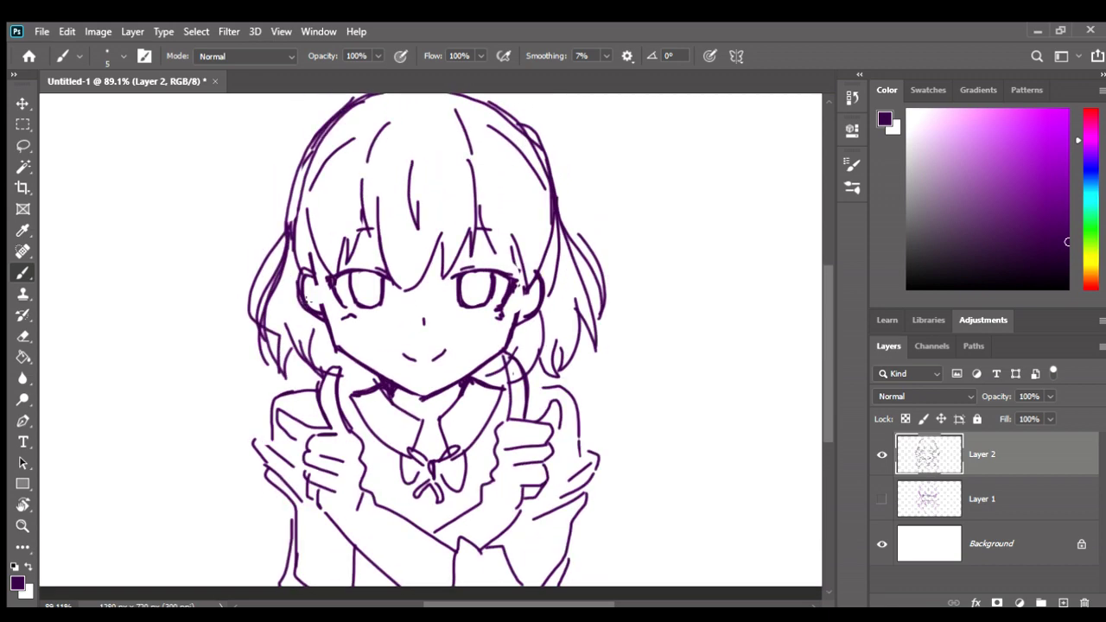
Erase the old lower-left sleeve and hand lines and redraw the sleeve strokes and vertical line
key("e")
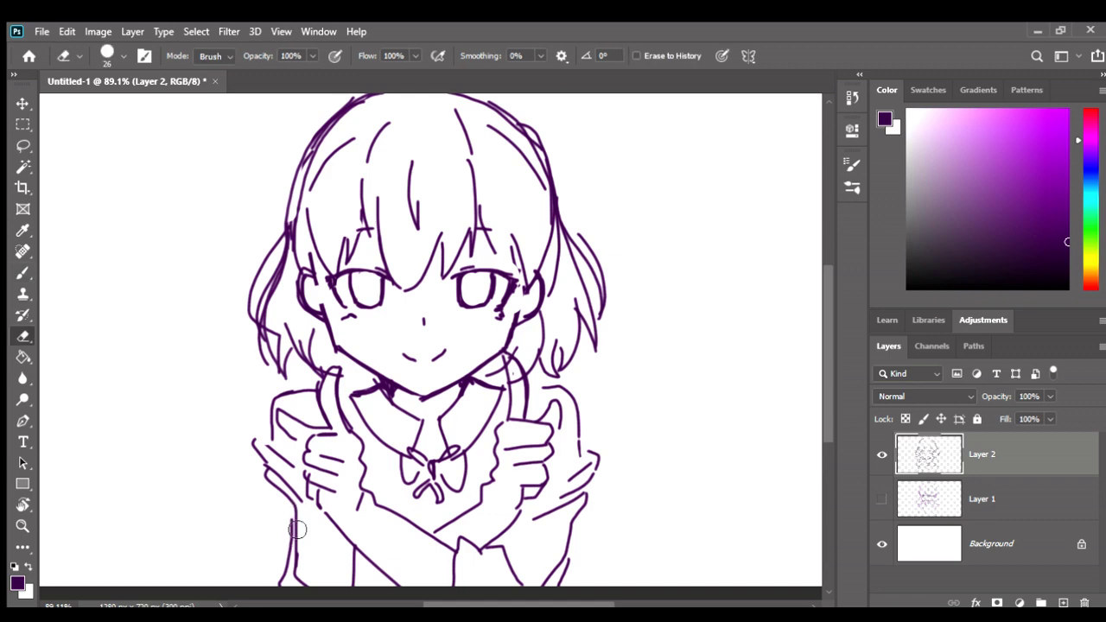
left_click_drag(295, 501, 285, 585)
left_click_drag(268, 411, 260, 436)
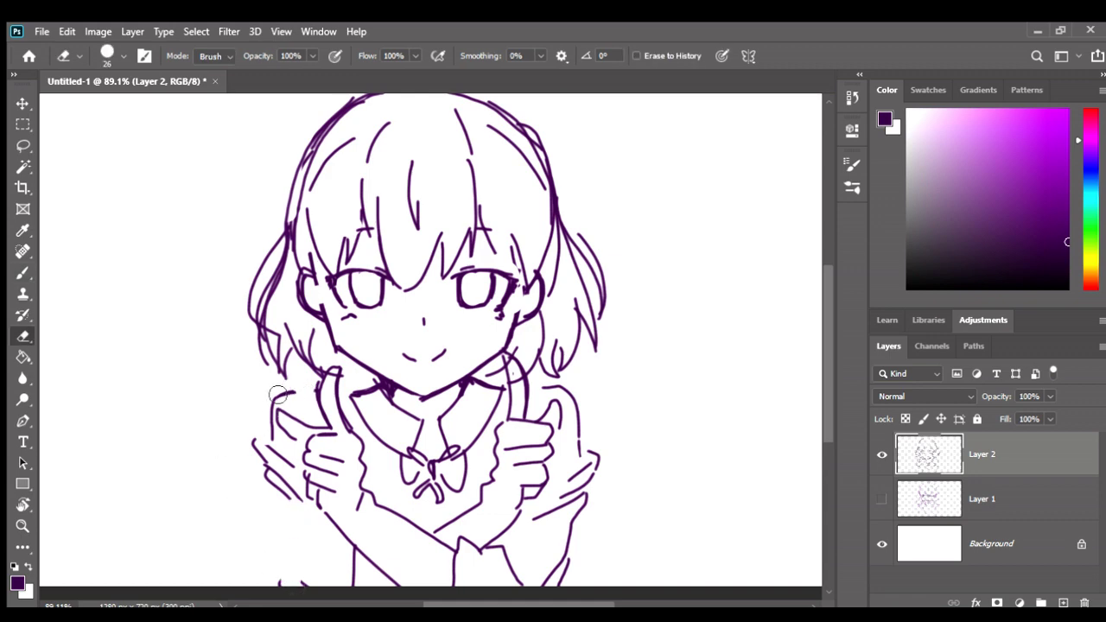
key("b")
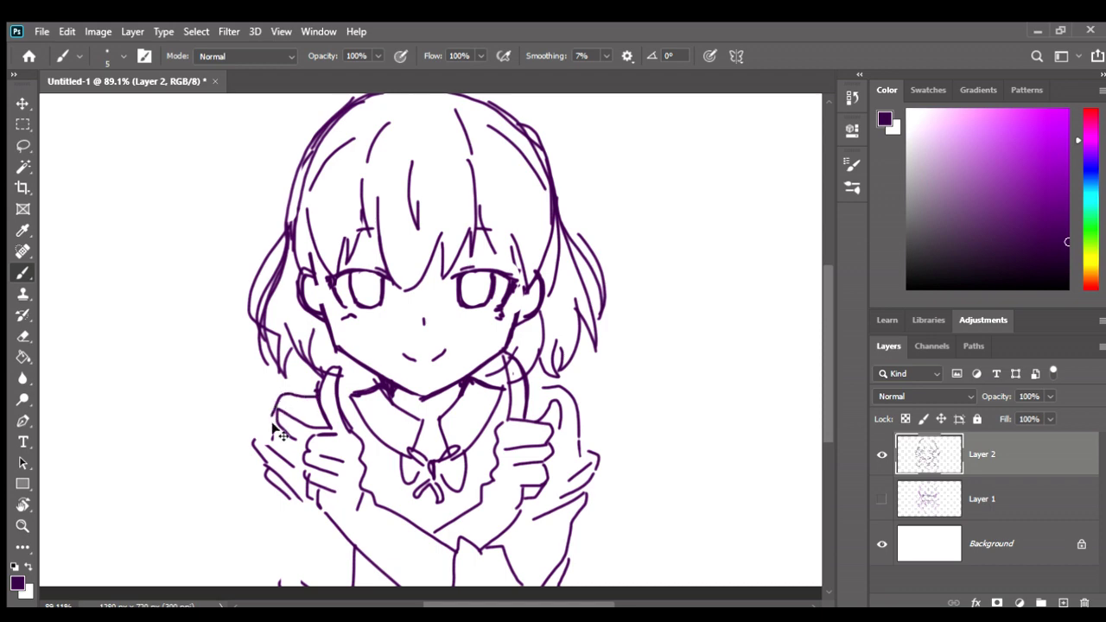
left_click_drag(274, 413, 275, 435)
left_click_drag(278, 497, 289, 560)
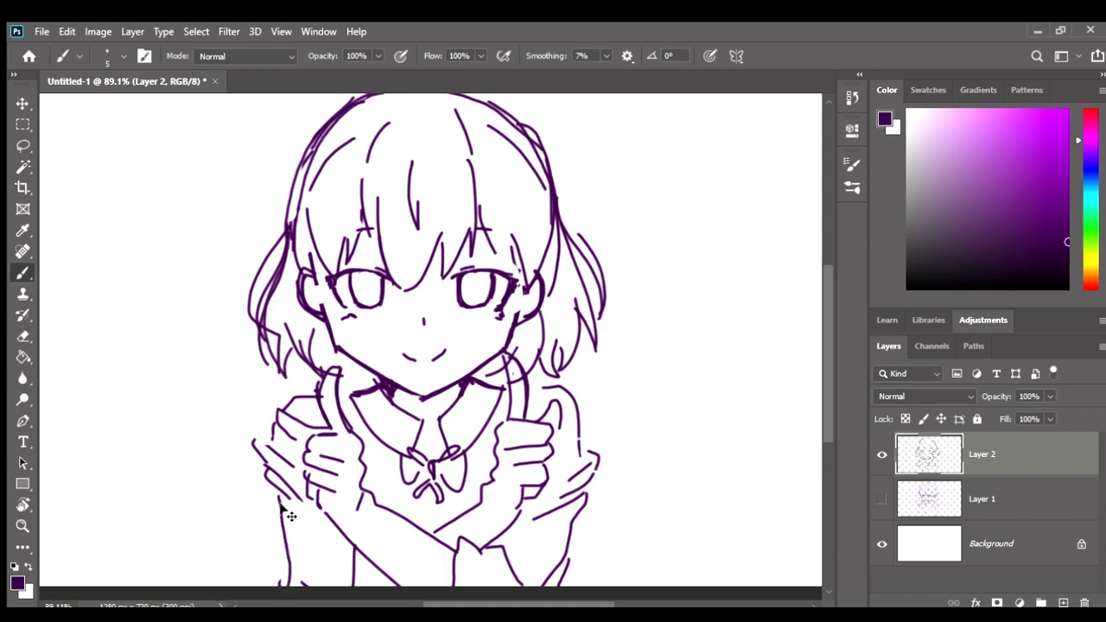
key("ctrl+z")
left_click_drag(270, 523, 279, 588)
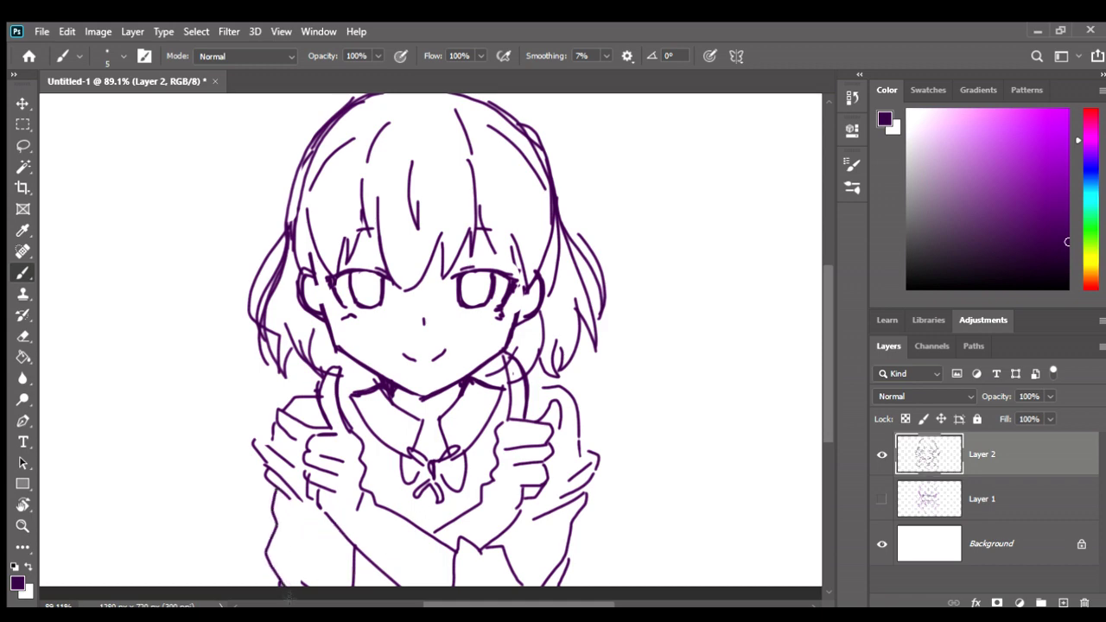
scroll(528, 444, "up", 2)
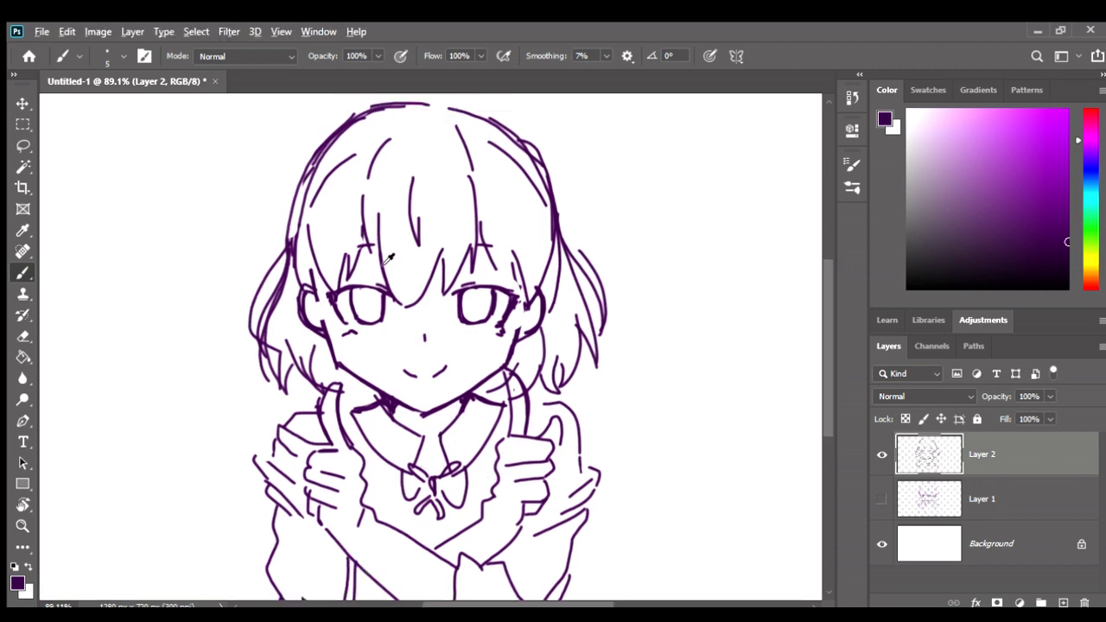
Add a long strand down the left hair and thicken the left eye's lower outline
scroll(398, 231, "up", 1)
left_click_drag(262, 249, 229, 390)
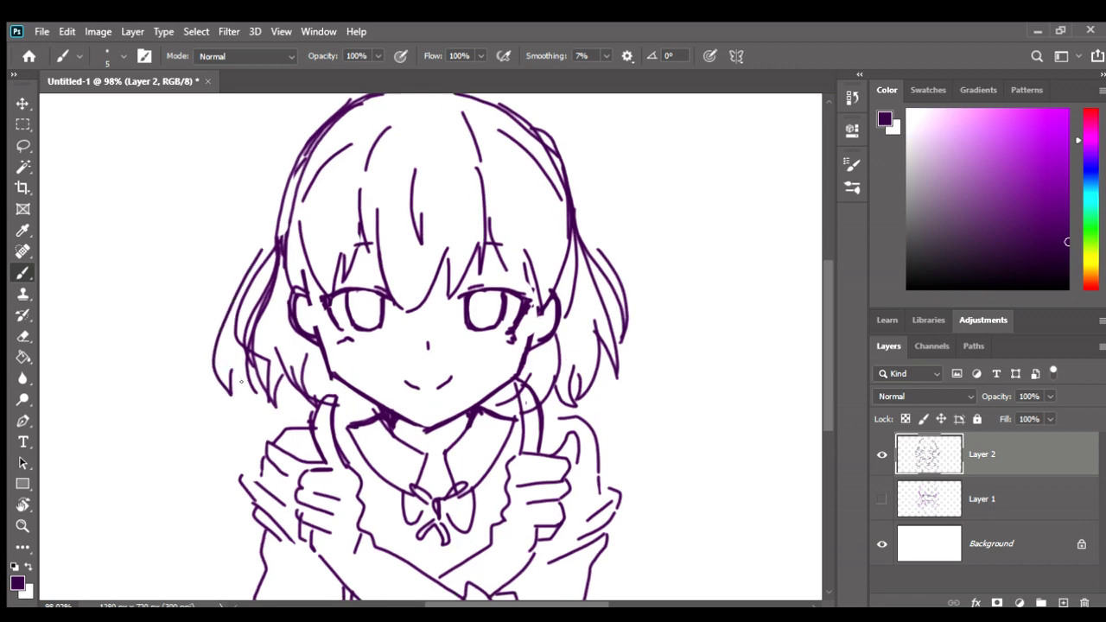
scroll(442, 271, "up", 1)
scroll(442, 270, "up", 1)
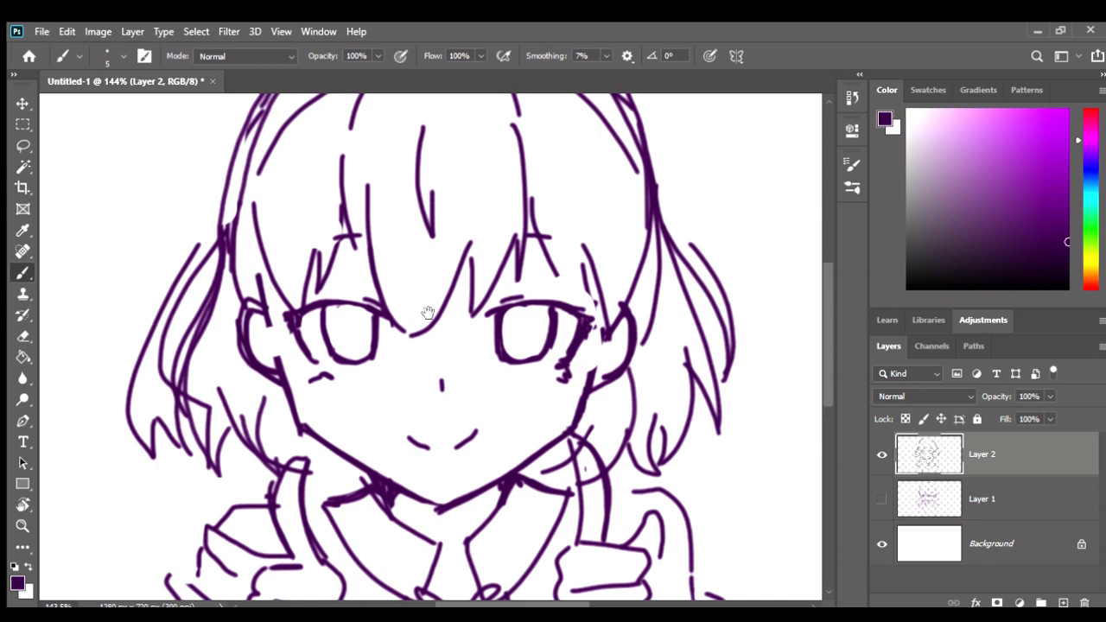
left_click_drag(428, 311, 416, 330)
scroll(321, 360, "up", 1)
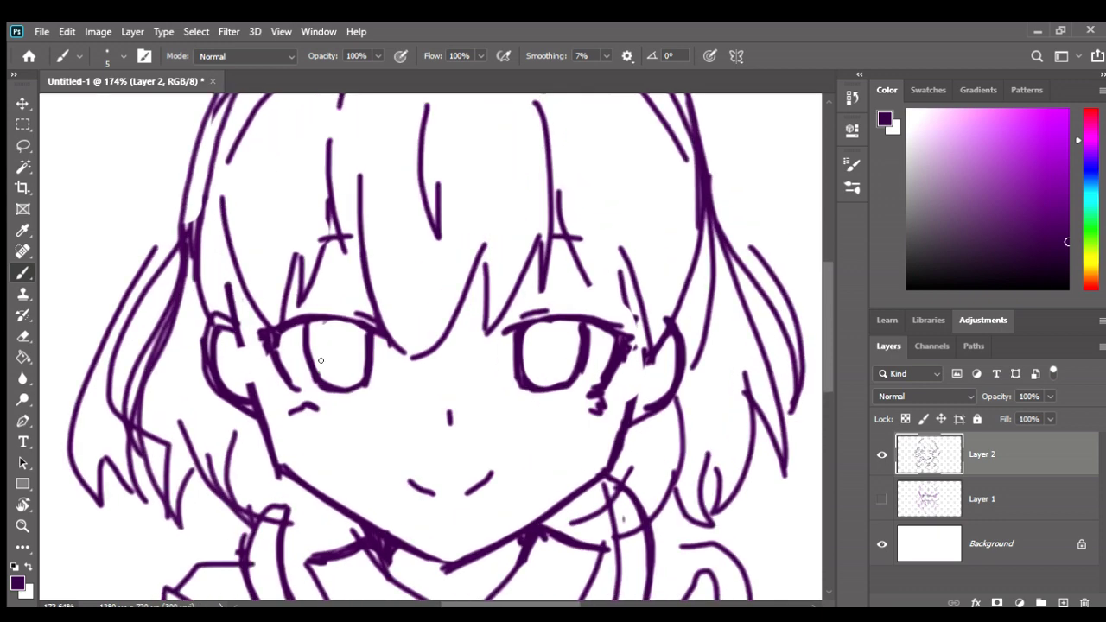
left_click_drag(347, 390, 363, 386)
Clean up the left eye lines, draw a curved lid across the right eye, and darken the left eye's edge
scroll(388, 319, "down", 2)
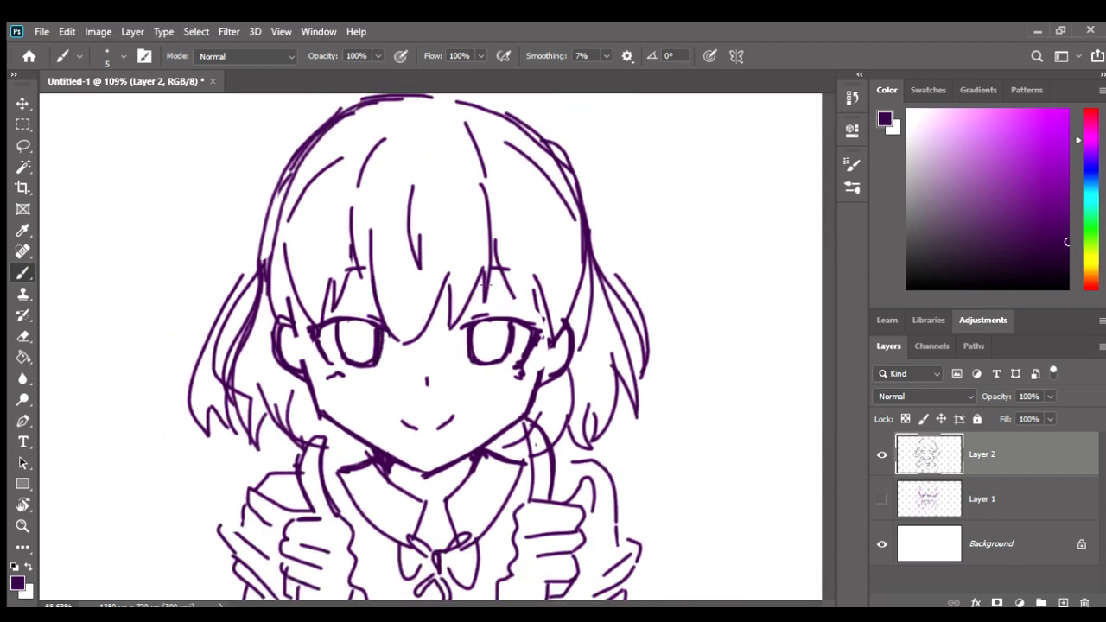
scroll(370, 279, "down", 2)
scroll(364, 274, "up", 2)
scroll(365, 275, "up", 1)
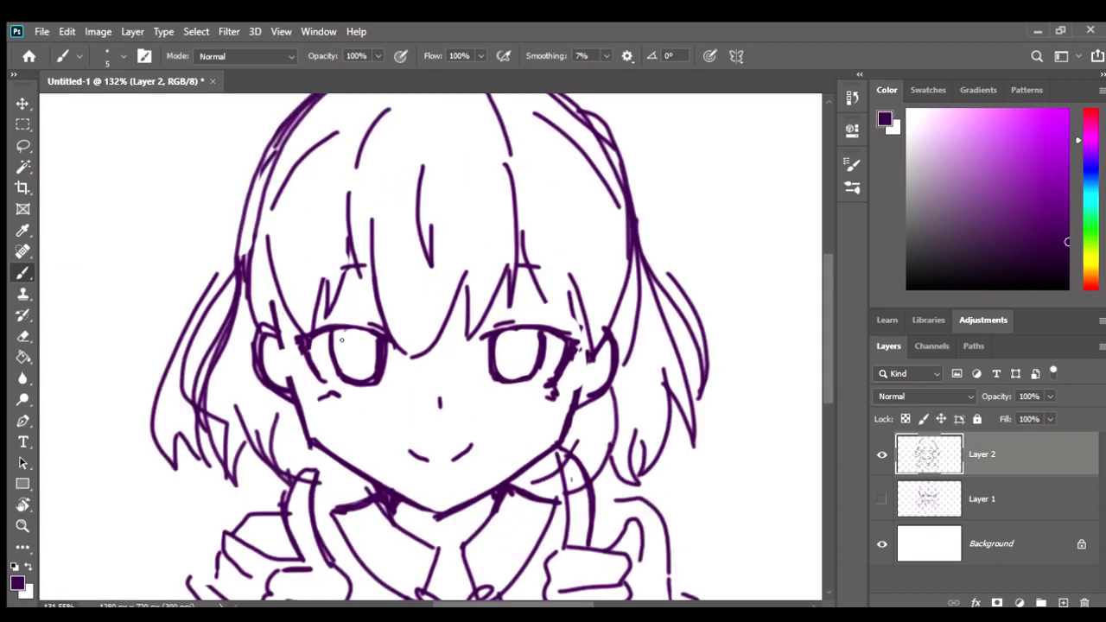
key("e")
left_click_drag(371, 355, 366, 362)
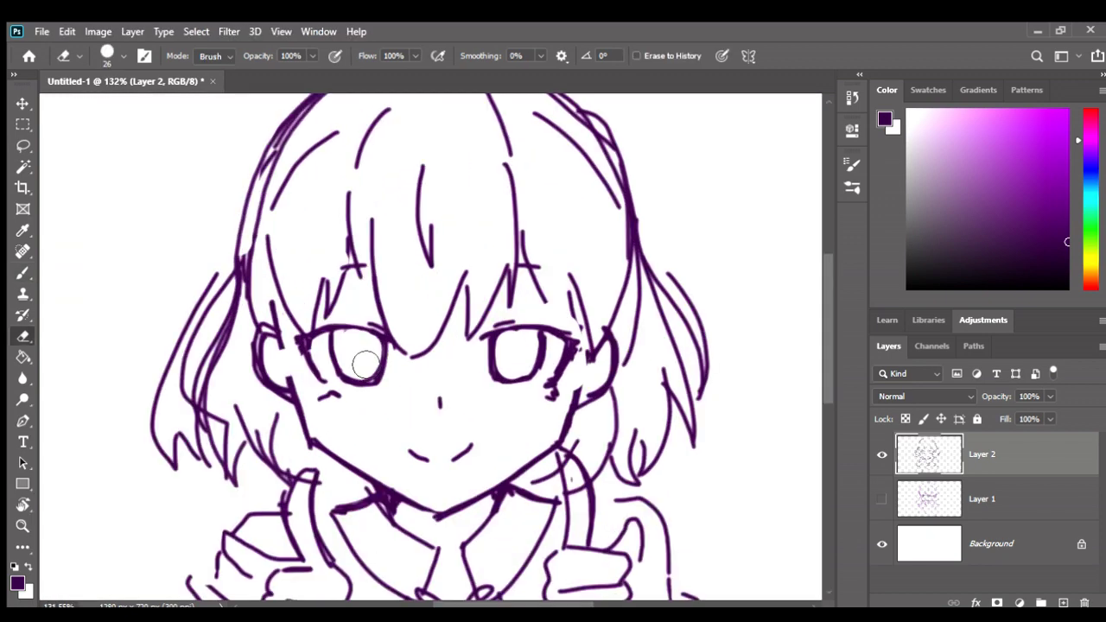
scroll(443, 241, "down", 1)
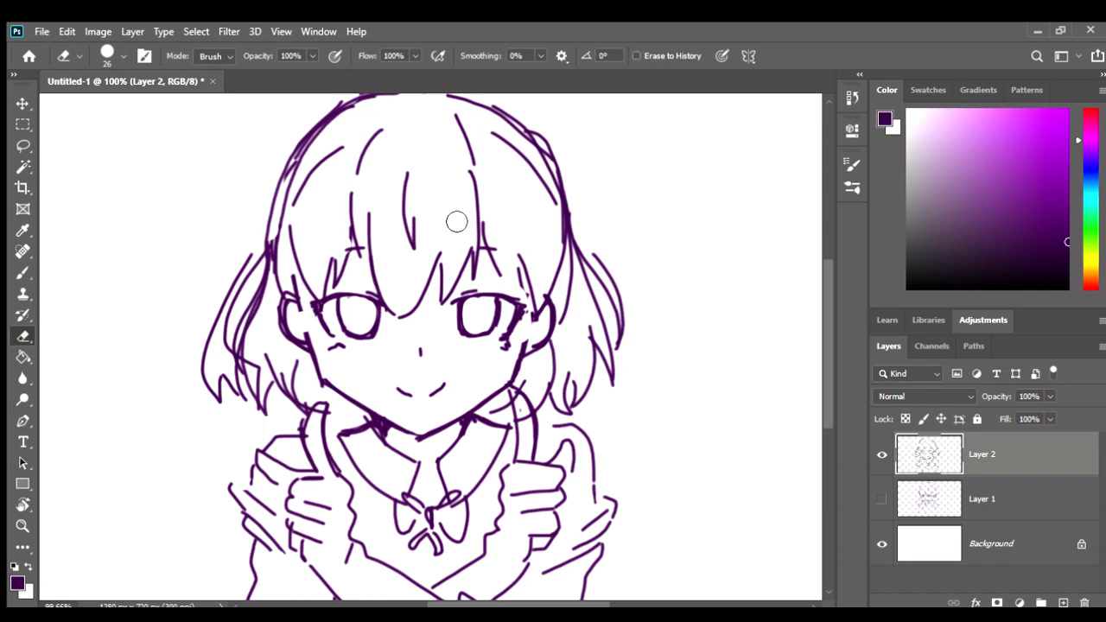
key("b")
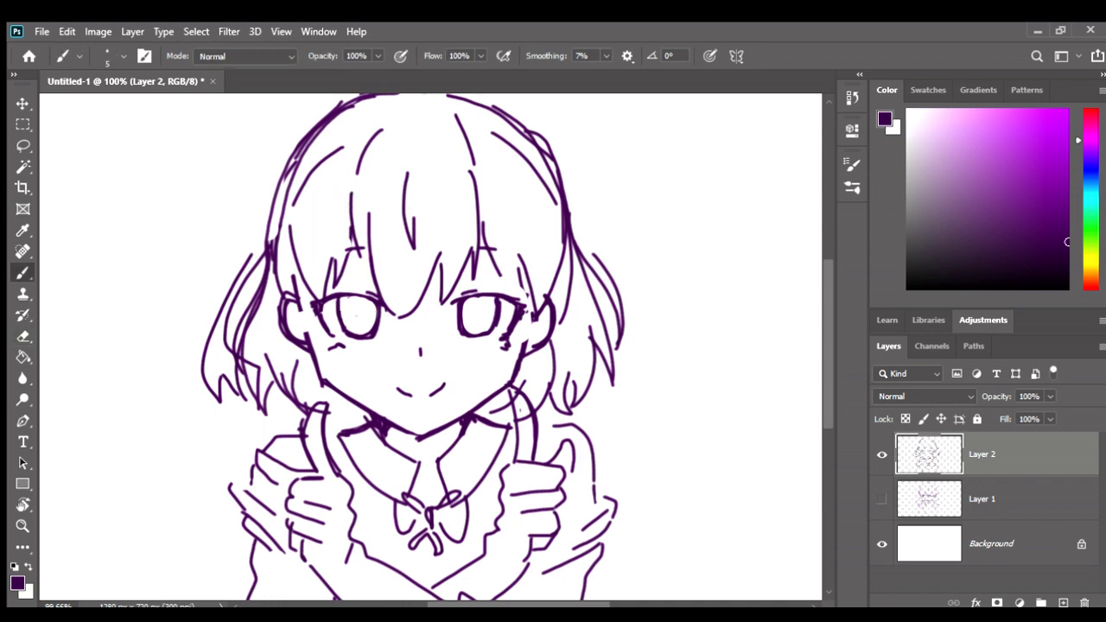
left_click_drag(459, 314, 497, 307)
scroll(493, 217, "down", 1)
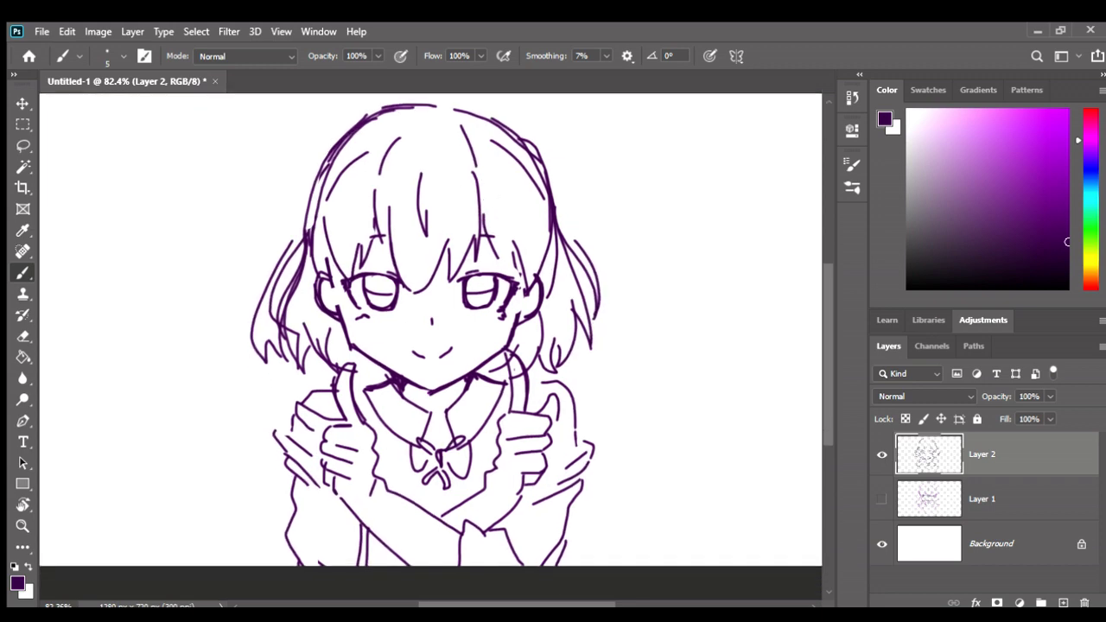
left_click_drag(330, 258, 335, 313)
Mirror the sketch horizontally to check the eyes
key("ctrl+shift+h")
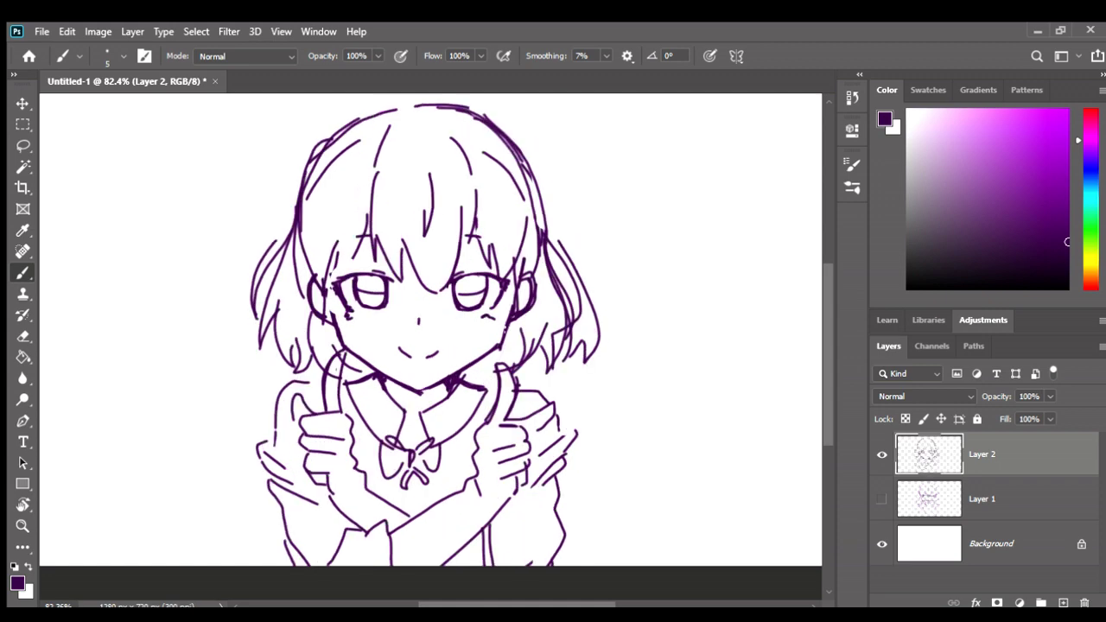
left_click_drag(547, 319, 559, 329)
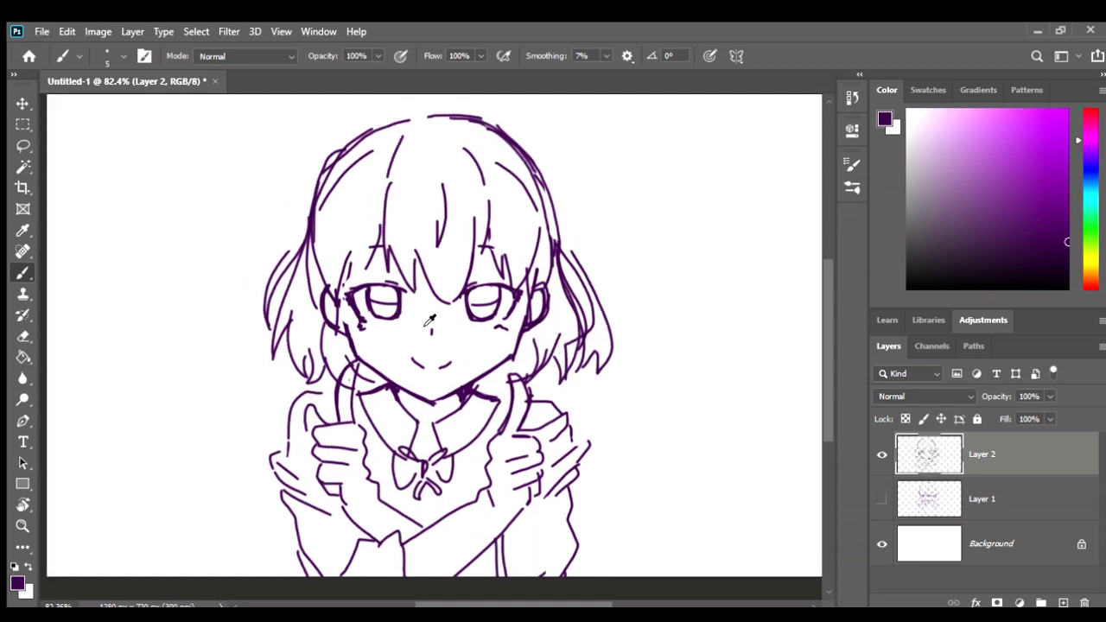
scroll(429, 320, "up", 1)
Lasso the right eye and scale it down to 90.44%, lowering its top slightly
scroll(429, 320, "up", 1)
key("l")
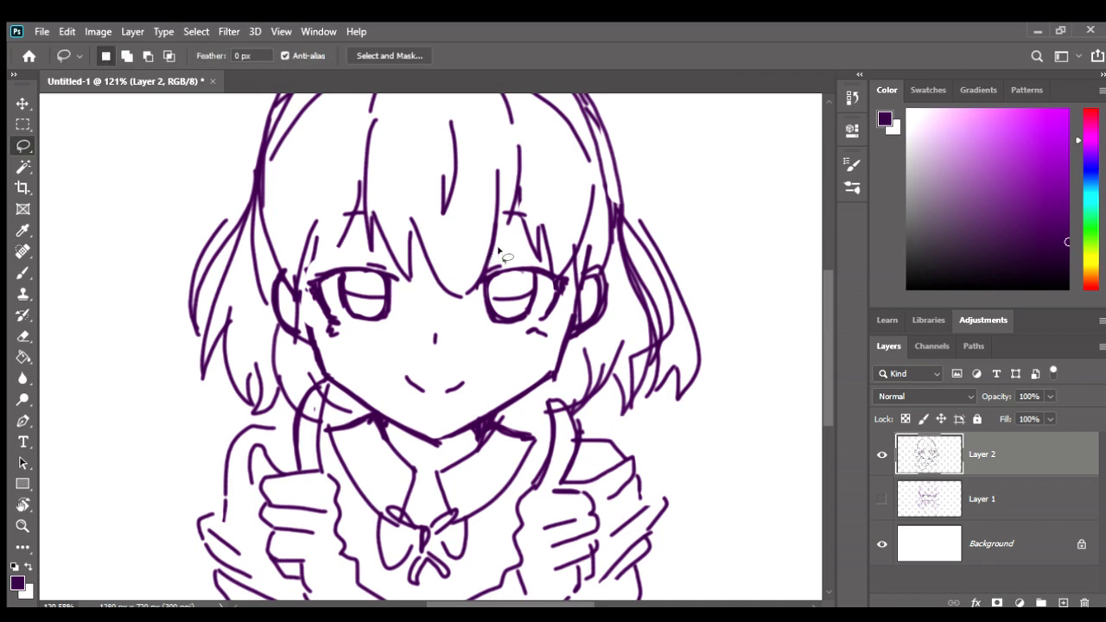
left_click_drag(497, 248, 484, 259)
key("ctrl+d")
key("b")
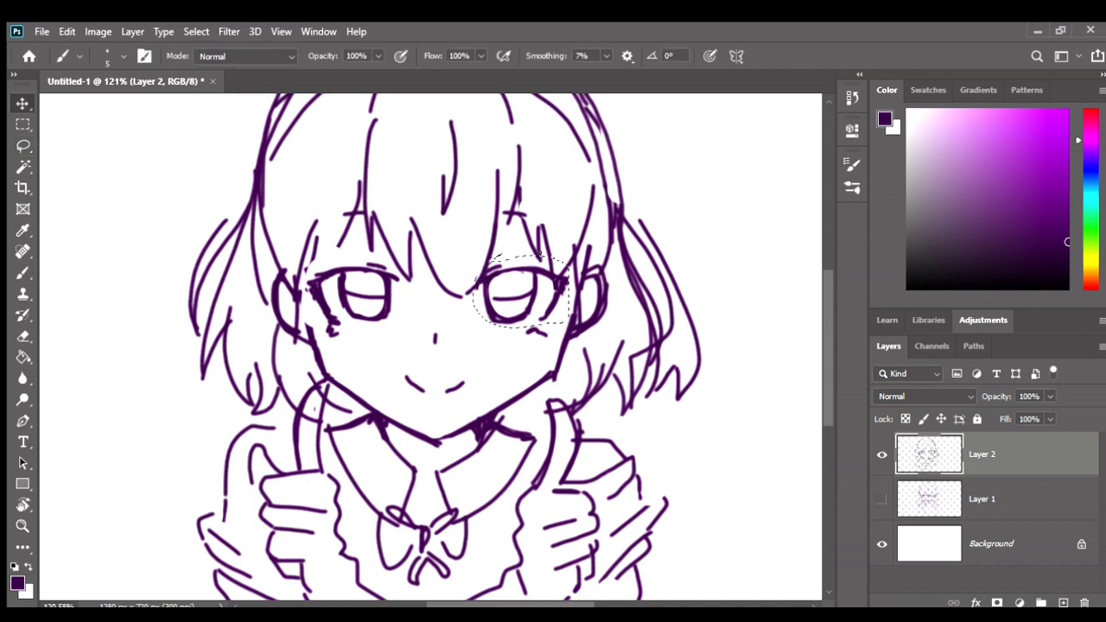
key("ctrl+z")
key("v")
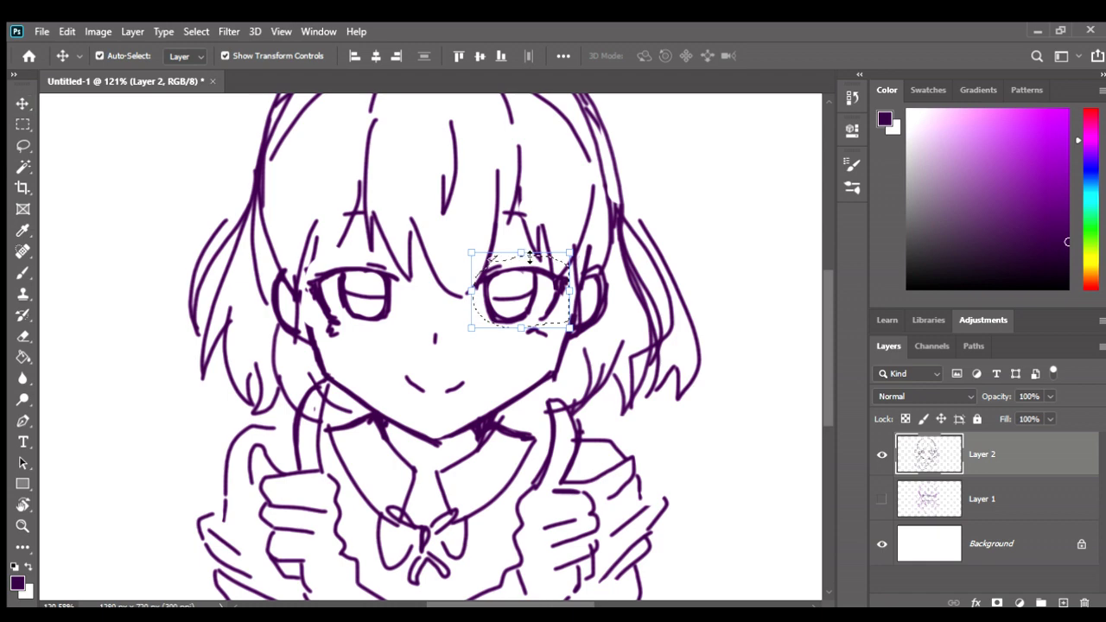
left_click(524, 253)
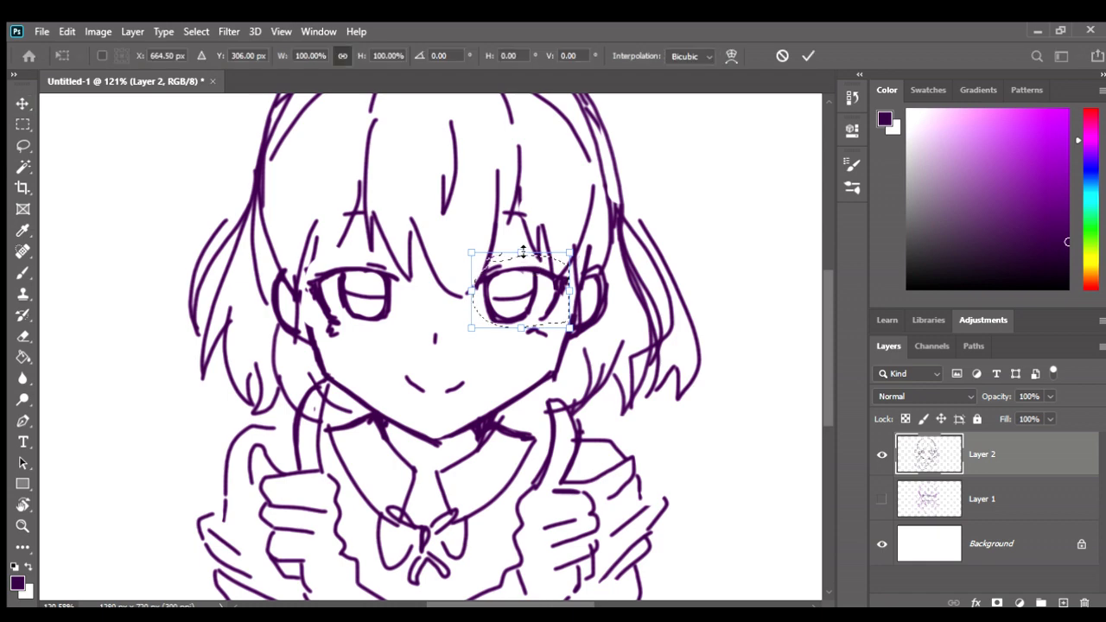
left_click_drag(523, 251, 531, 275)
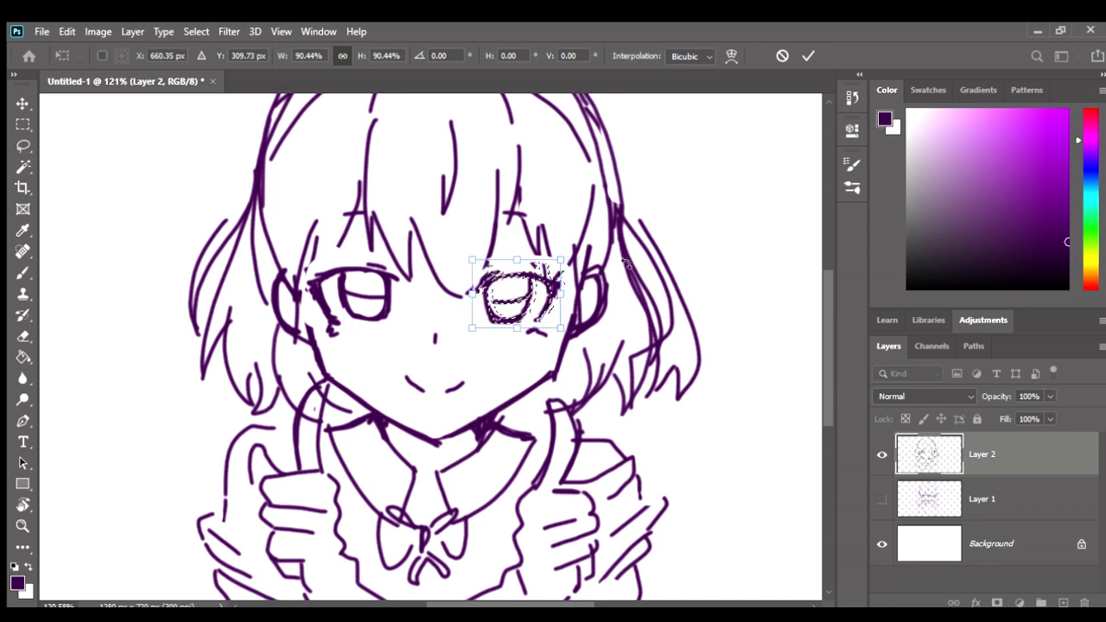
key("Return")
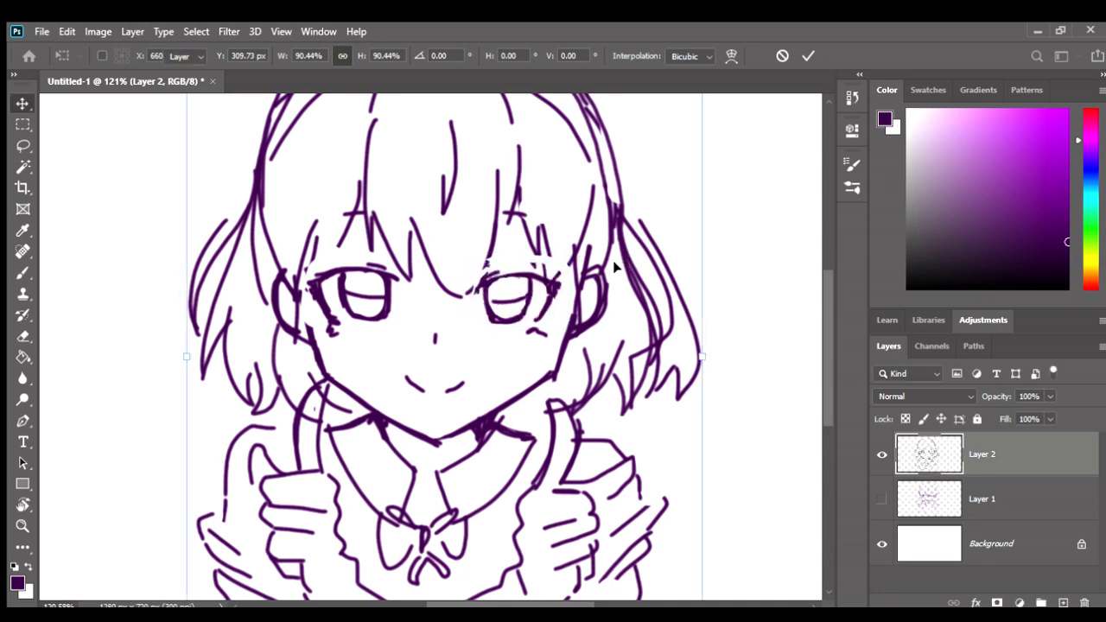
key("b")
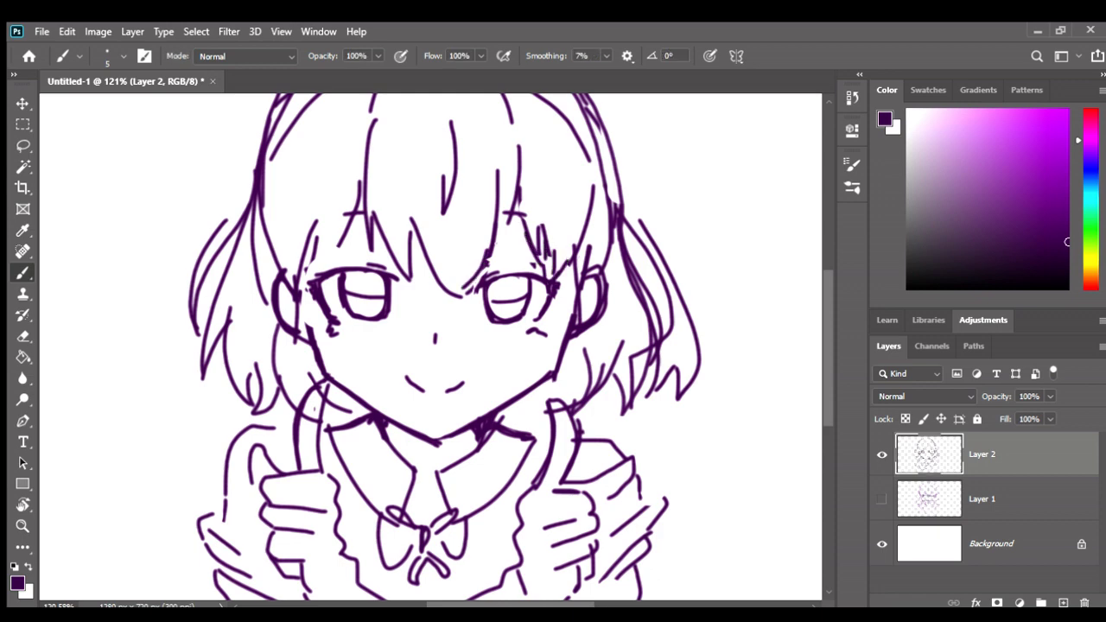
Lasso the left eye, rescale it to 96.53%, deselect, and make Layer 2 active again
key("l")
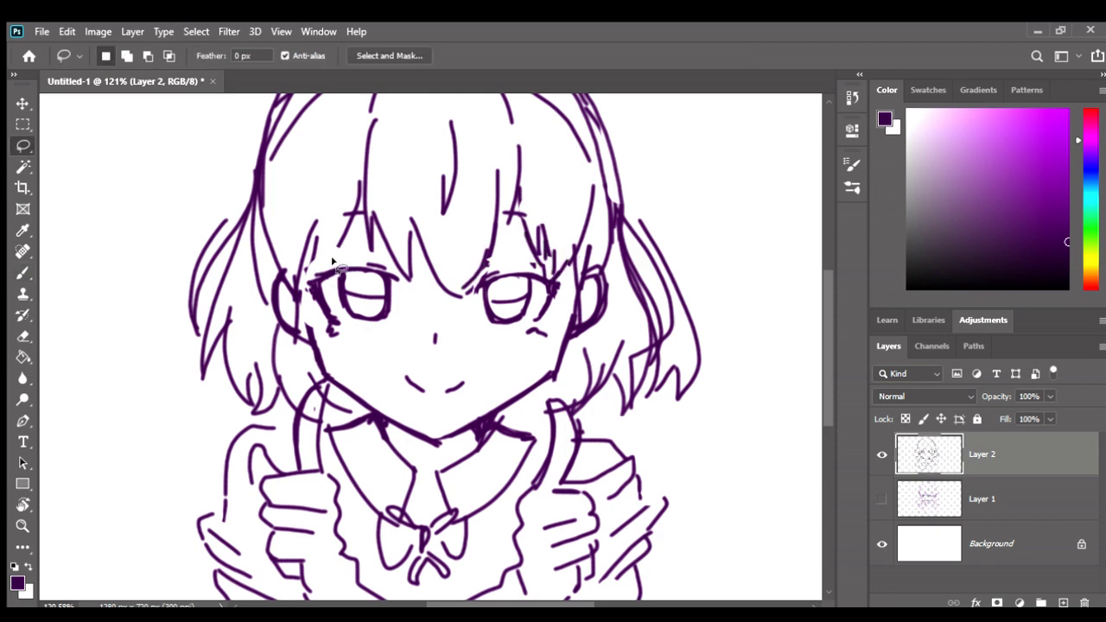
left_click_drag(319, 265, 393, 307)
left_click_drag(391, 306, 308, 261)
key("v")
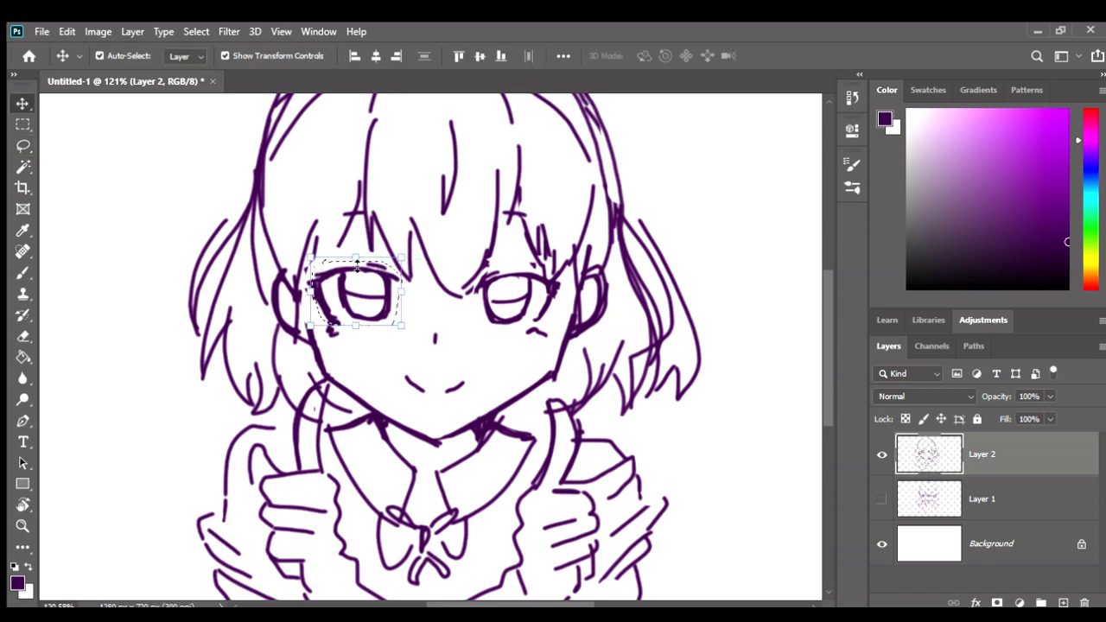
left_click_drag(375, 277, 378, 272)
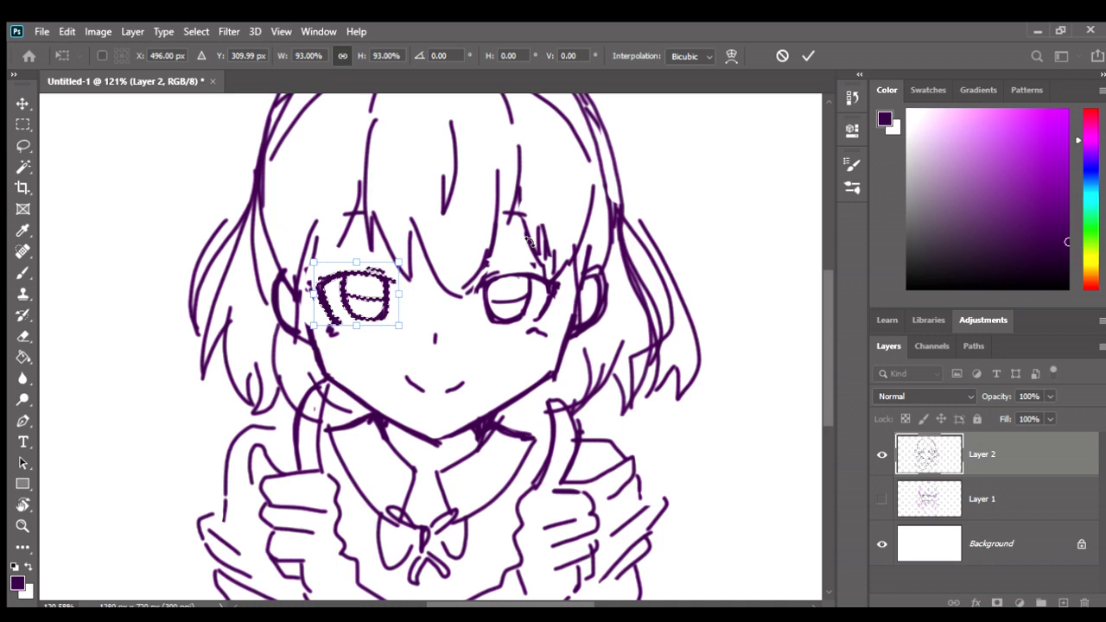
left_click_drag(403, 292, 407, 294)
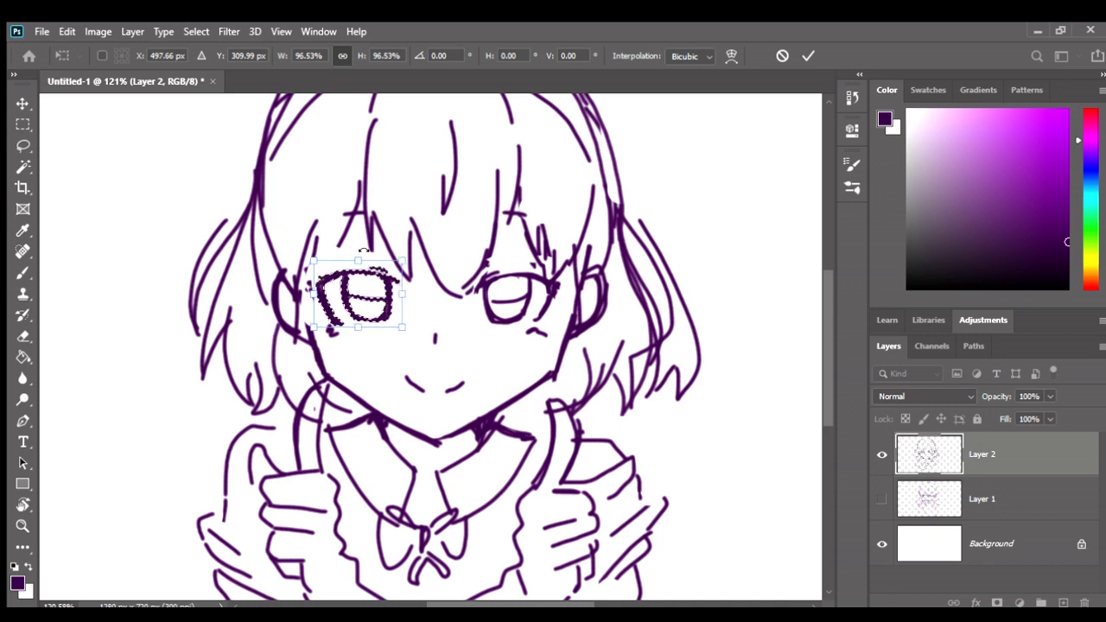
key("v")
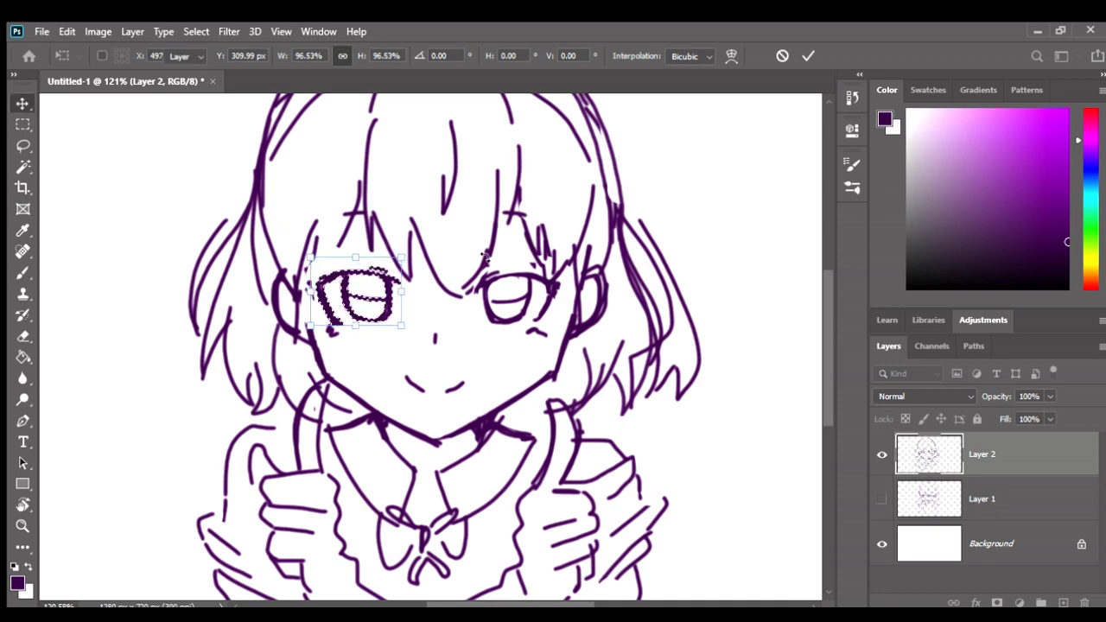
key("Return")
key("ctrl+d")
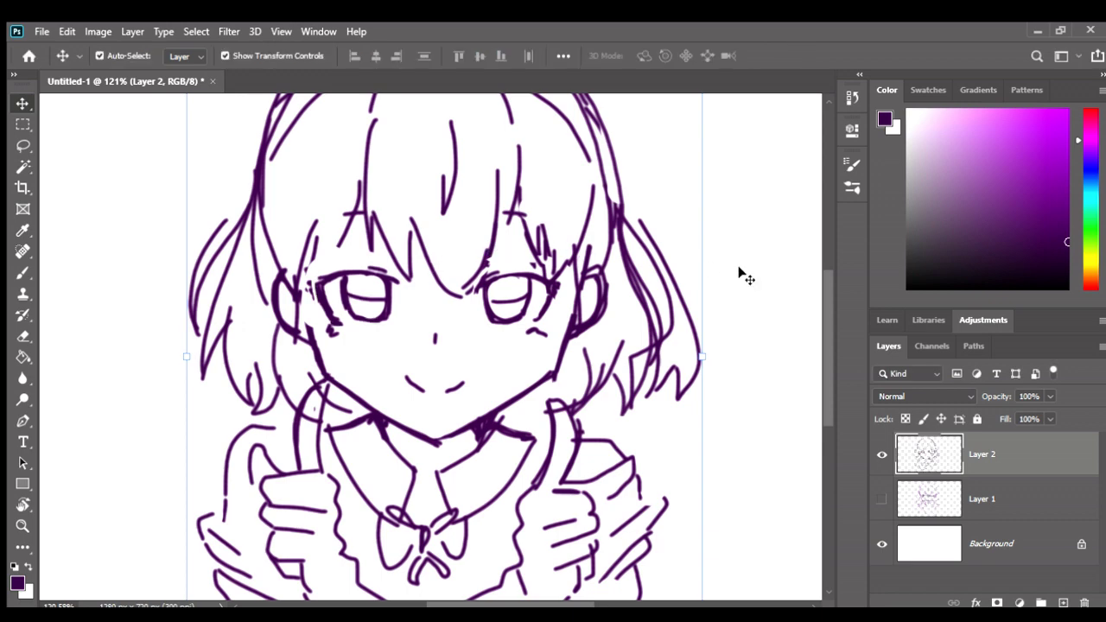
left_click(553, 251)
key("b")
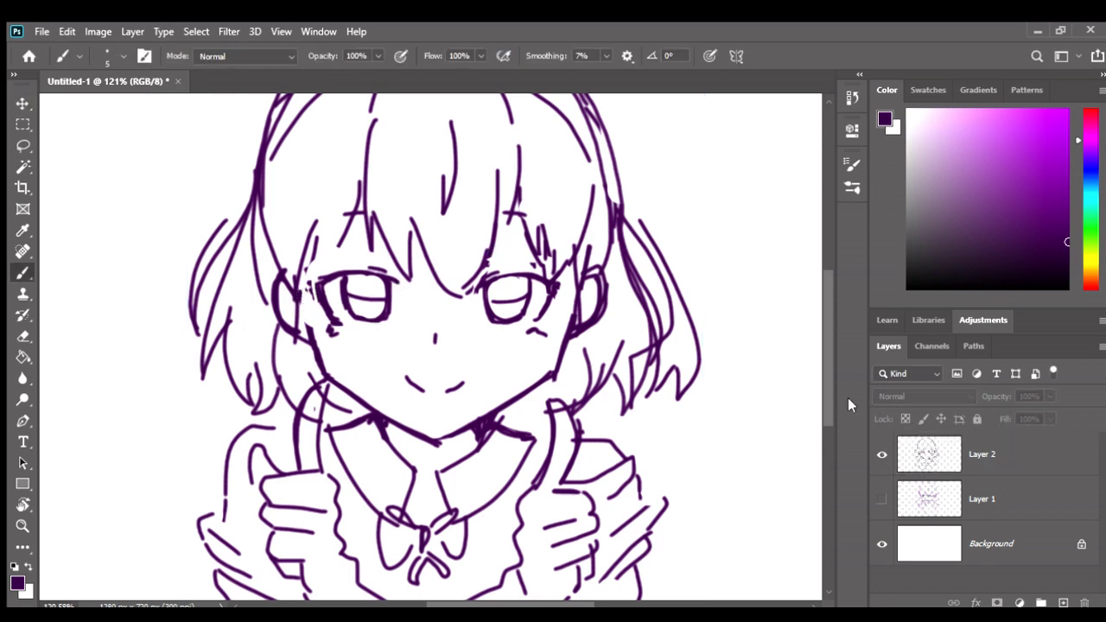
left_click(912, 442)
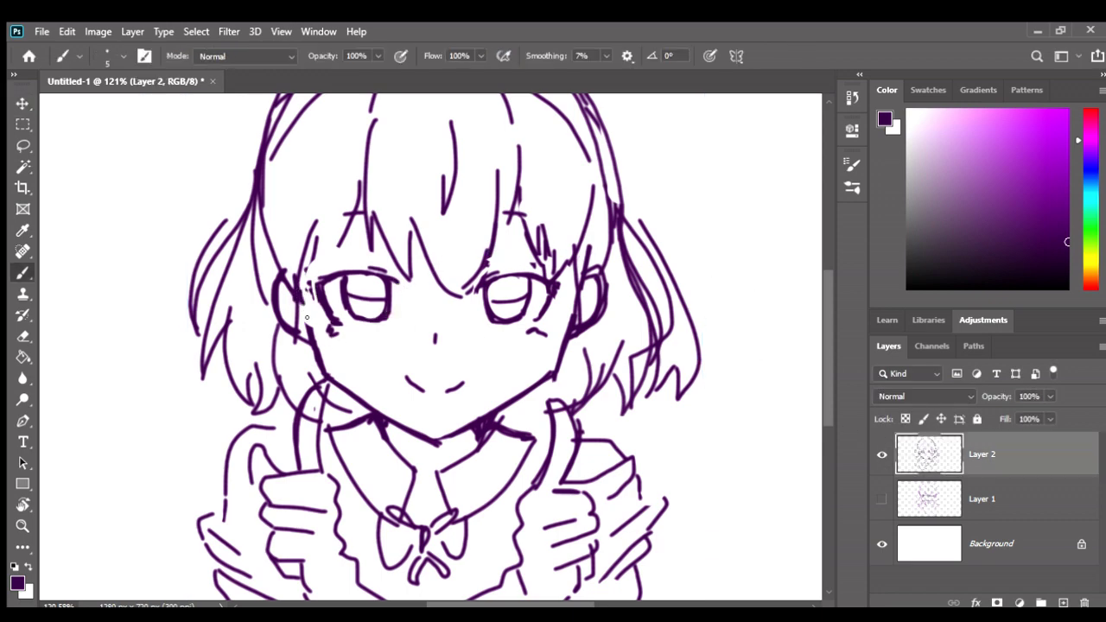
Lasso both eyes, rotate them 1.36° clockwise and nudge them slightly right and down
key("l")
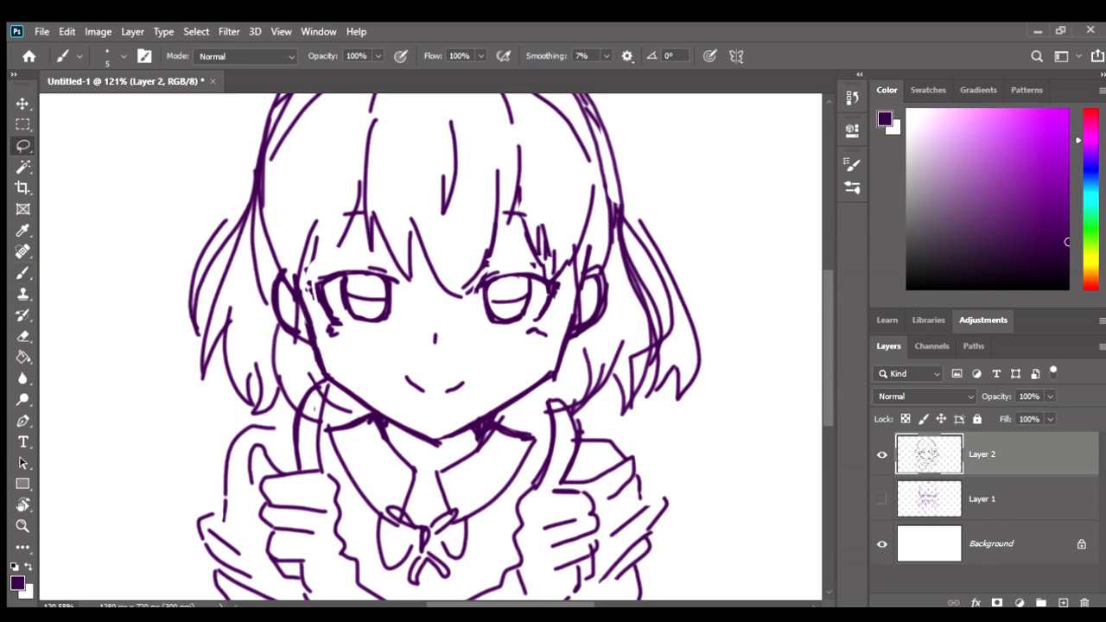
mouse_move(326, 261)
left_mouse_down()
mouse_move(312, 315)
mouse_move(558, 281)
mouse_move(396, 283)
mouse_move(378, 259)
mouse_move(321, 256)
mouse_move(384, 276)
left_mouse_up()
key("v")
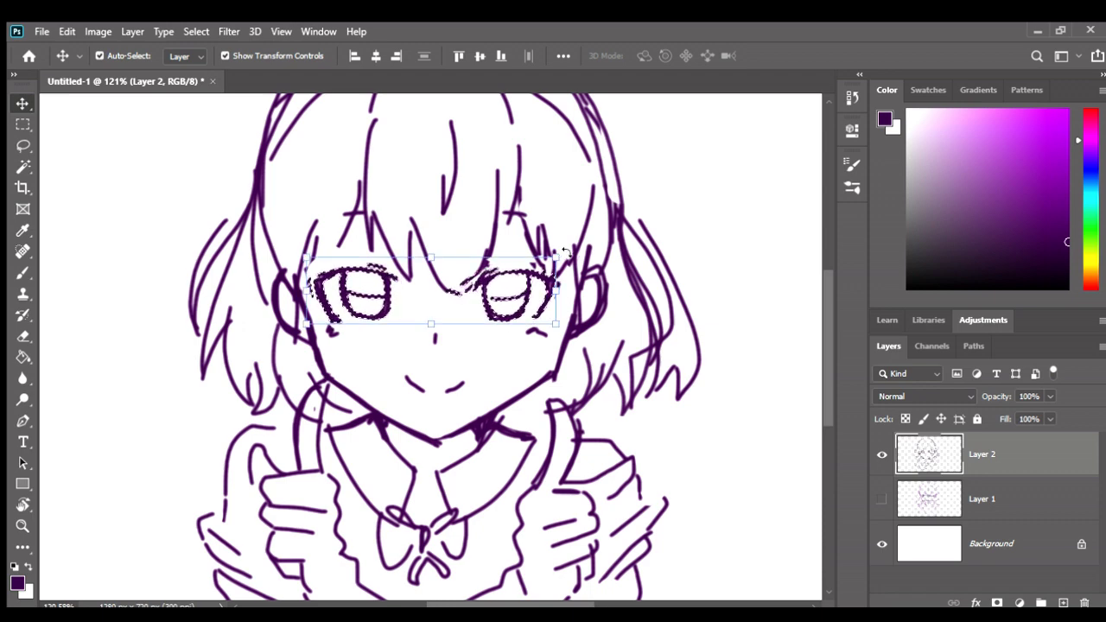
key("ctrl+t")
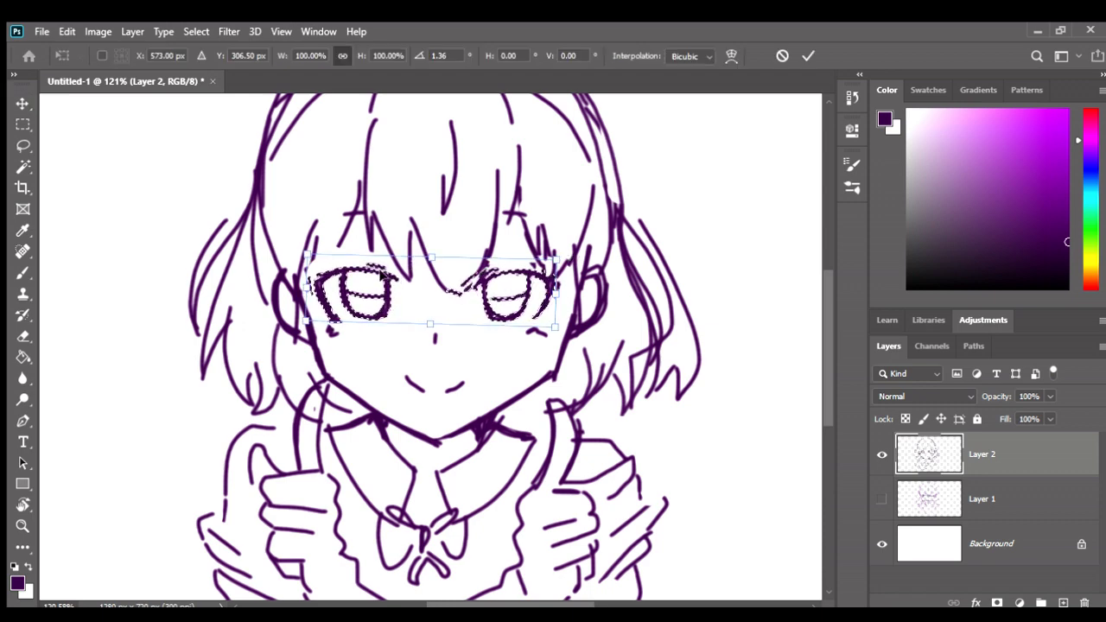
left_click_drag(298, 294, 298, 290)
left_click_drag(386, 277, 384, 276)
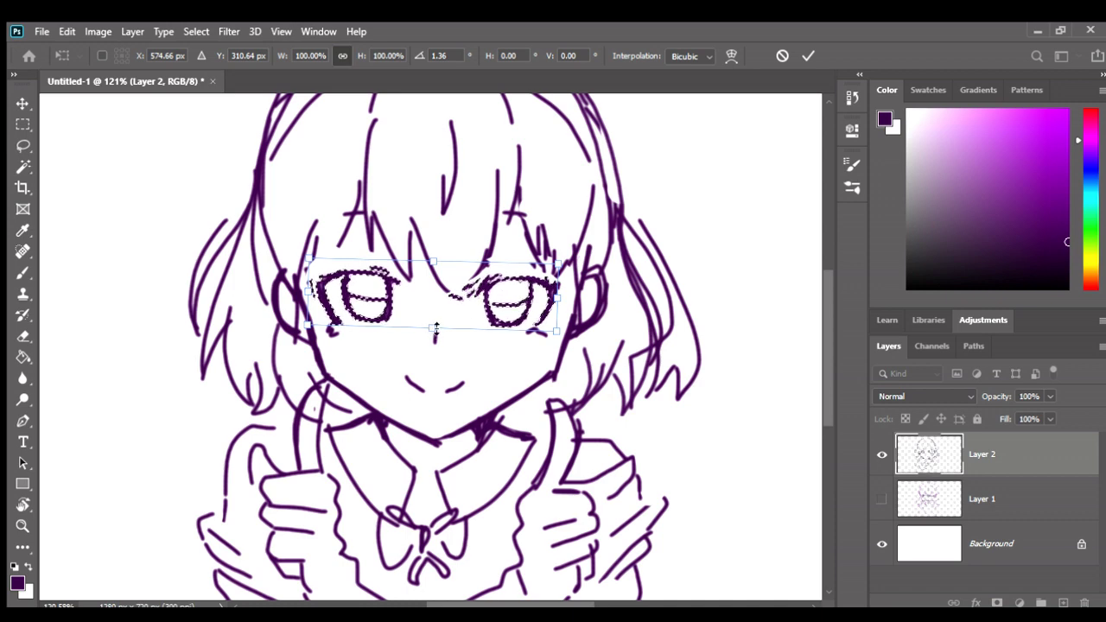
left_click_drag(433, 326, 433, 327)
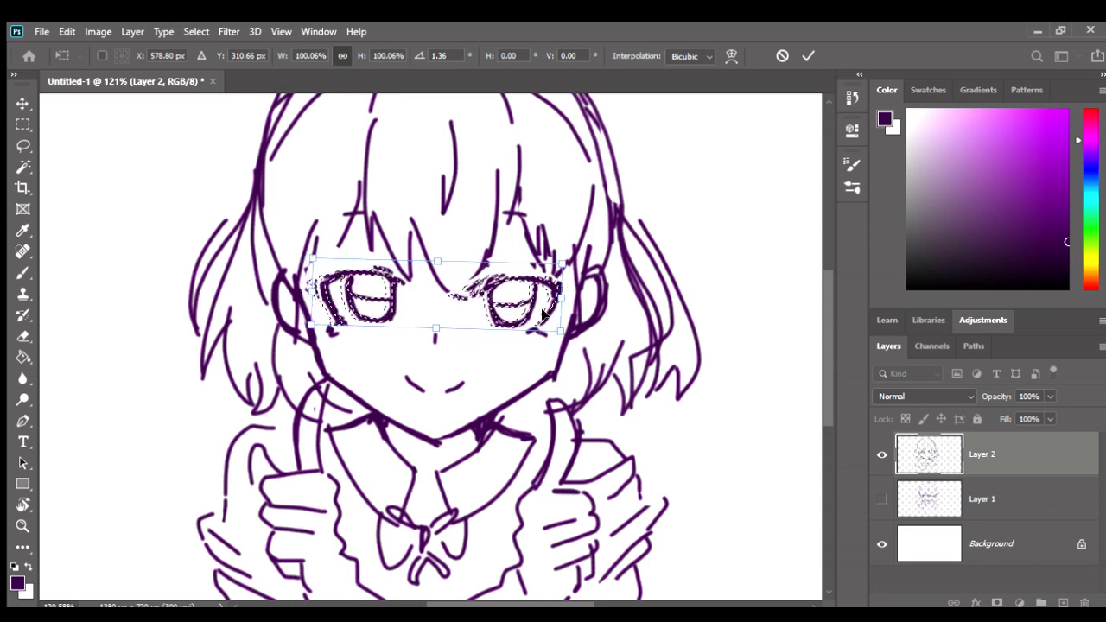
key("Down")
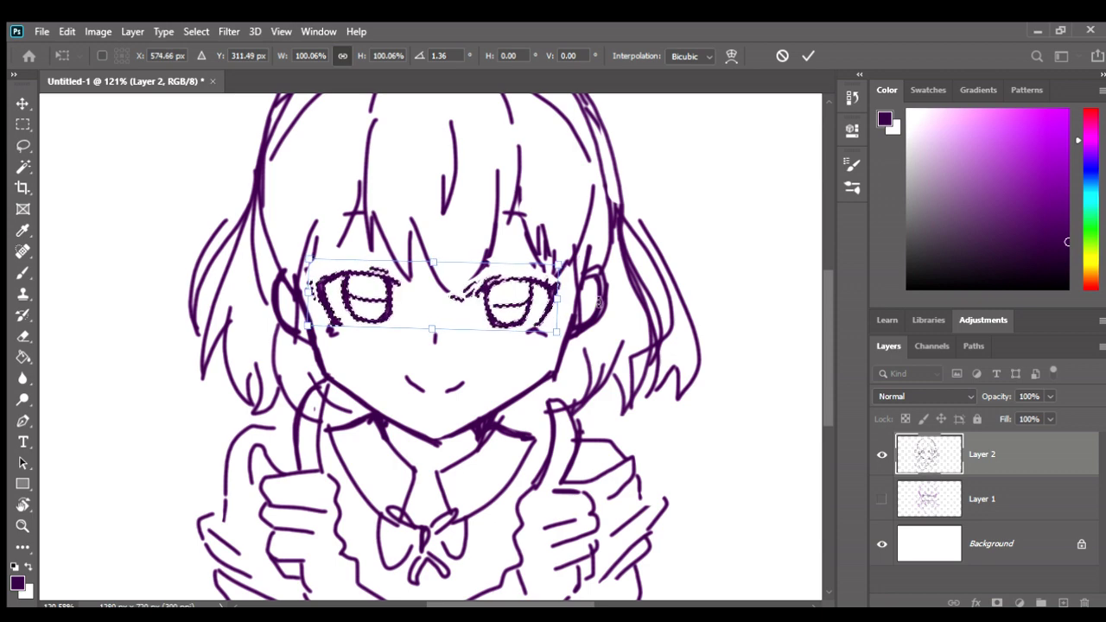
key("Return")
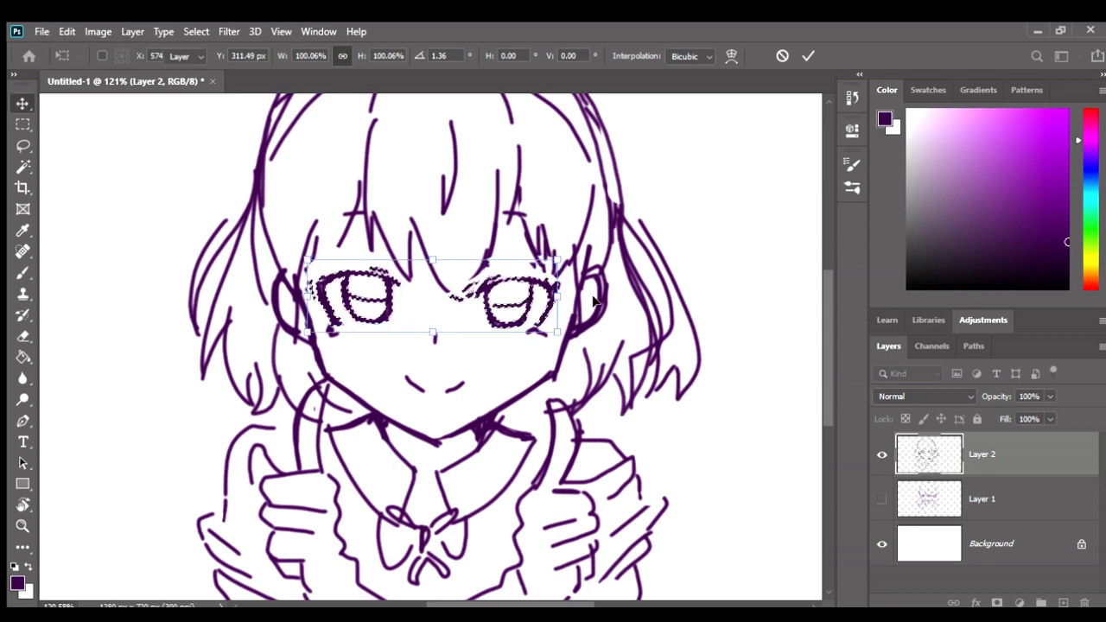
key("ctrl+d")
key("Return")
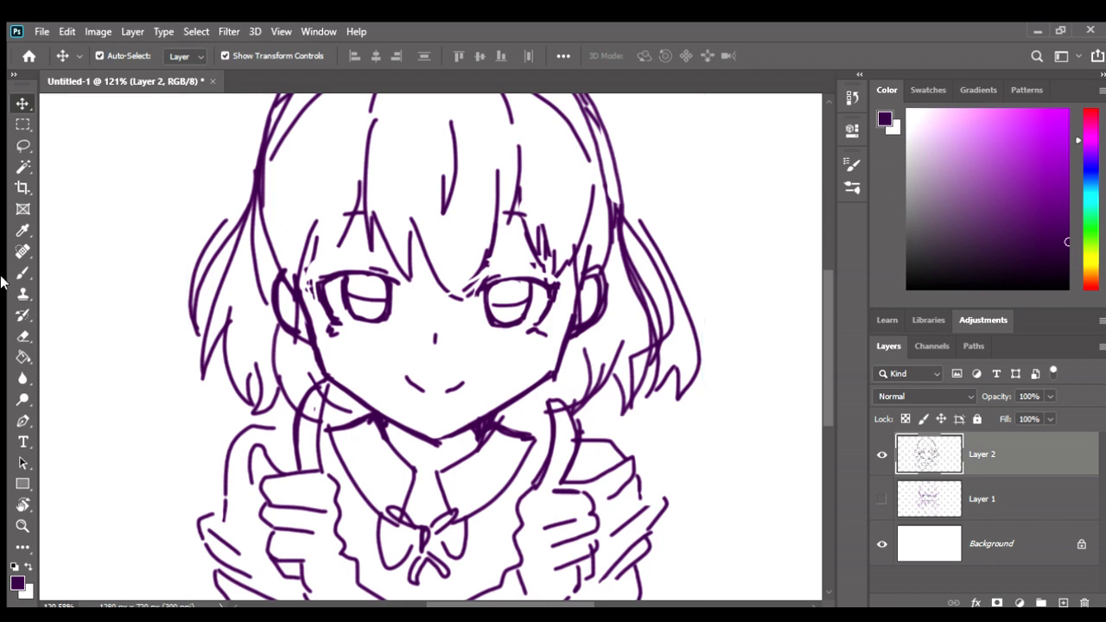
key("ctrl+alt+a")
On Layer 2, erase stray marks between and beside the eyes and redraw the line between them
key("b")
left_click(926, 453)
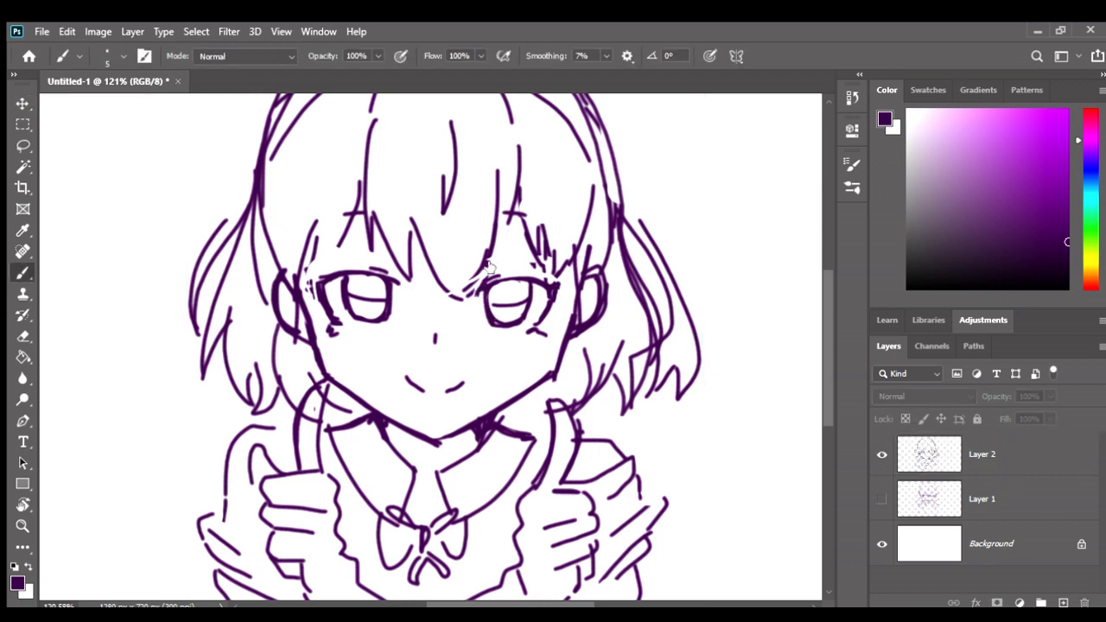
key("e")
left_click_drag(477, 261, 473, 289)
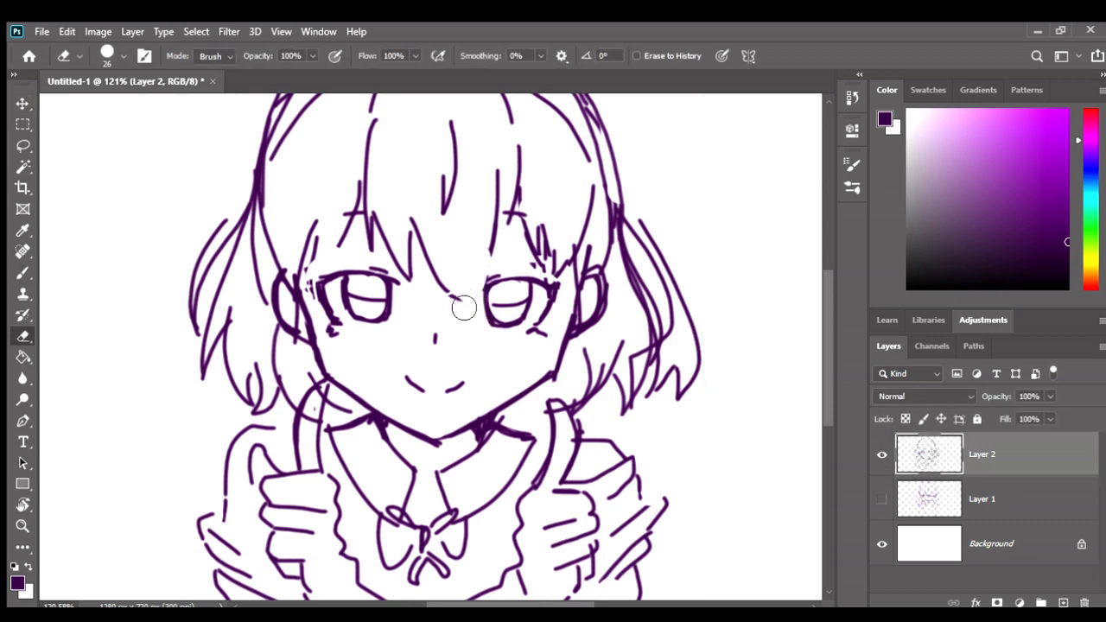
key("b")
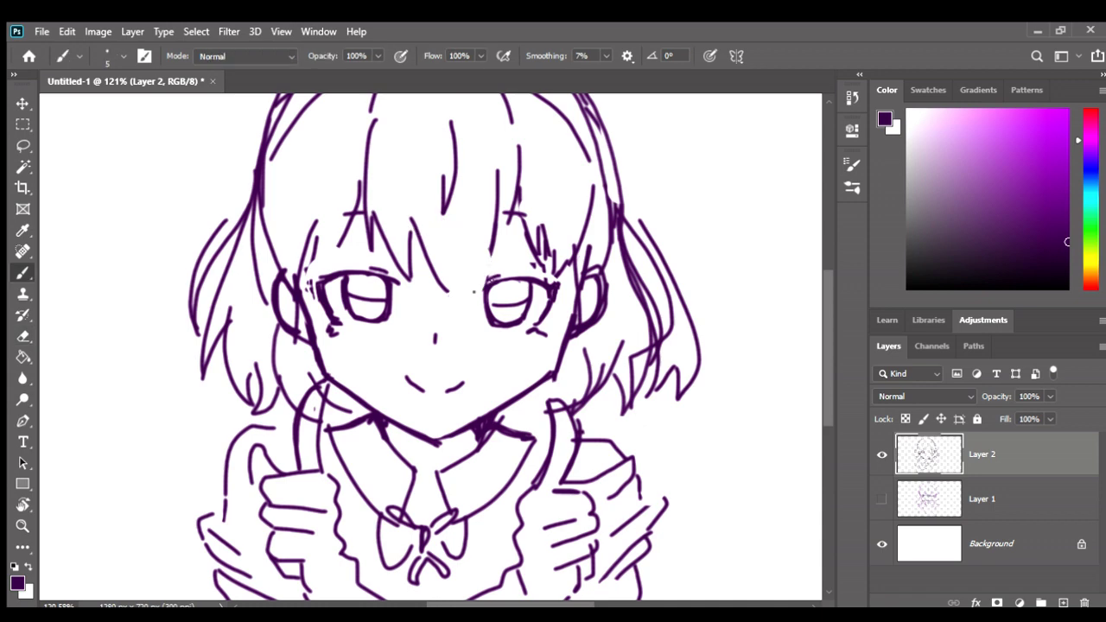
left_click_drag(451, 294, 491, 242)
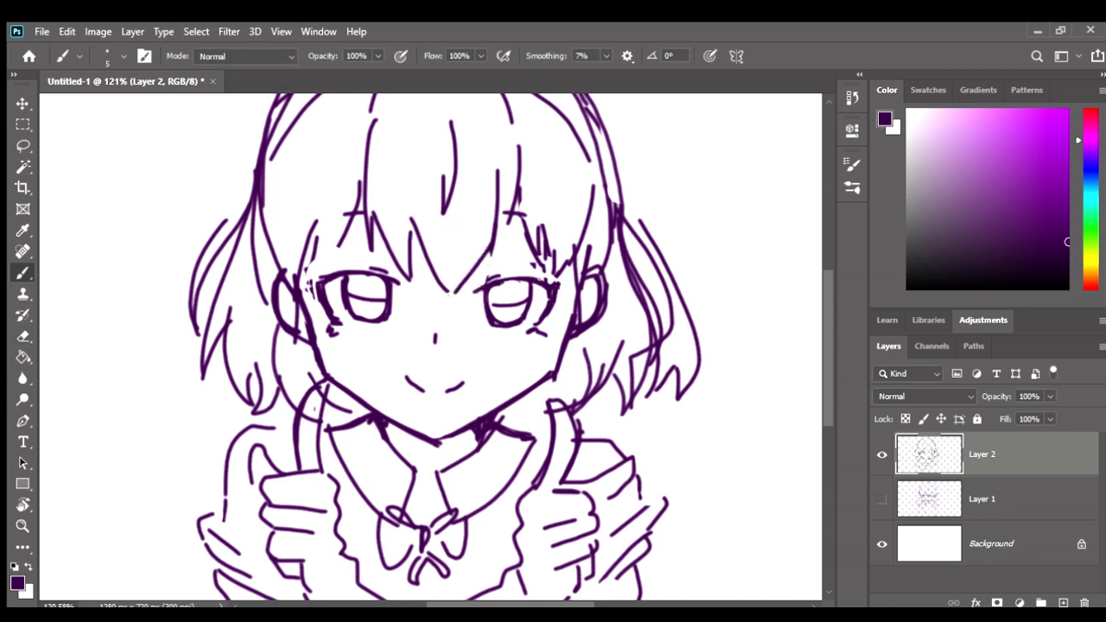
key("e")
left_click_drag(544, 259, 554, 291)
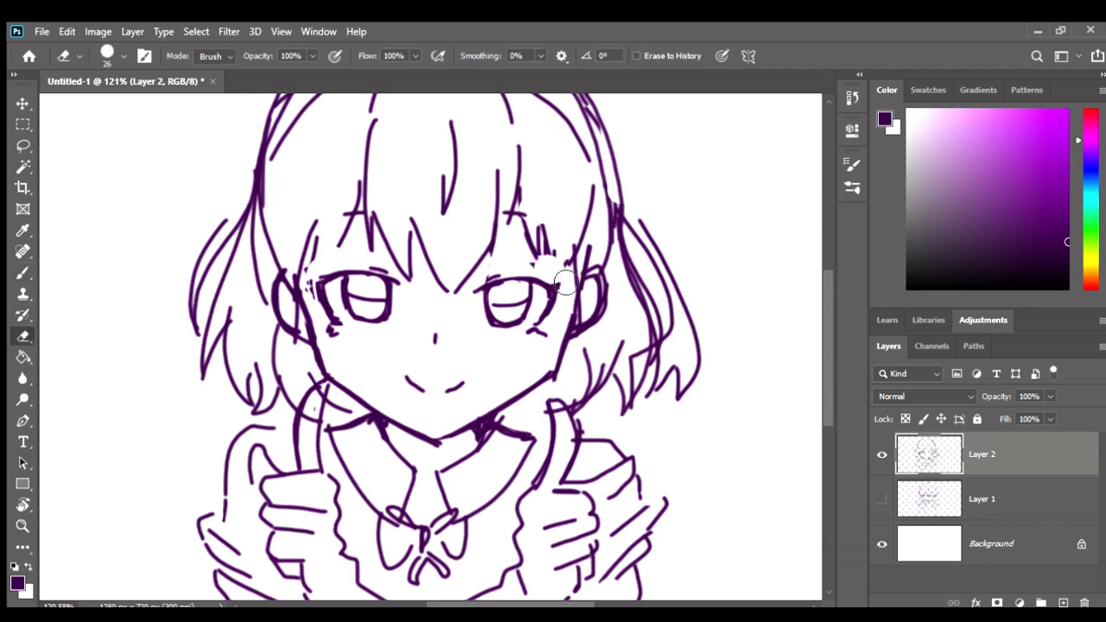
key("b")
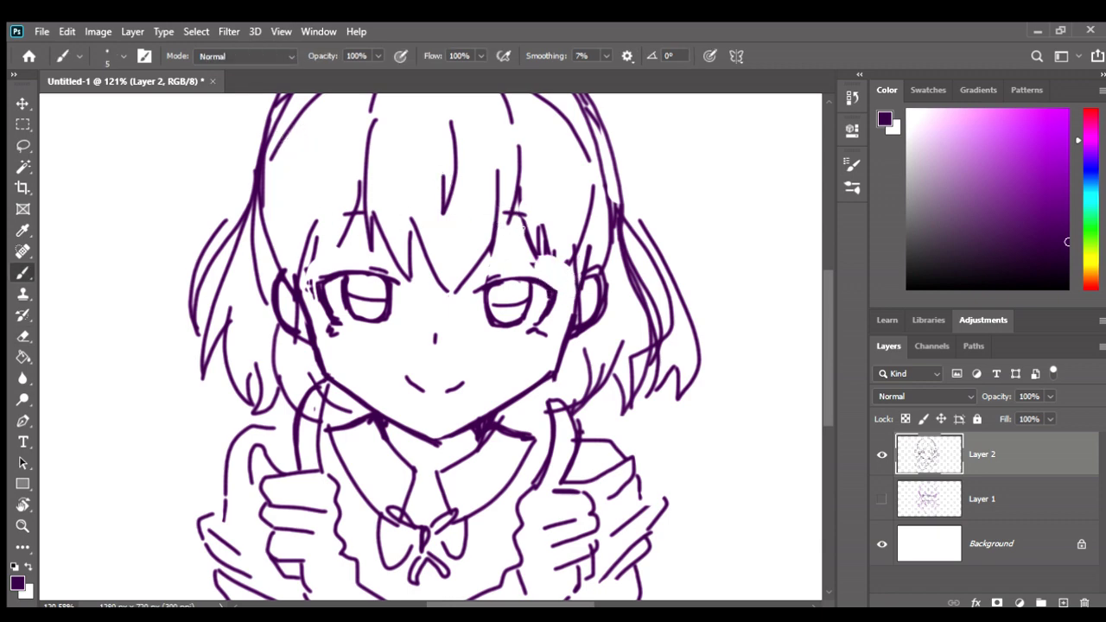
key("ctrl+z")
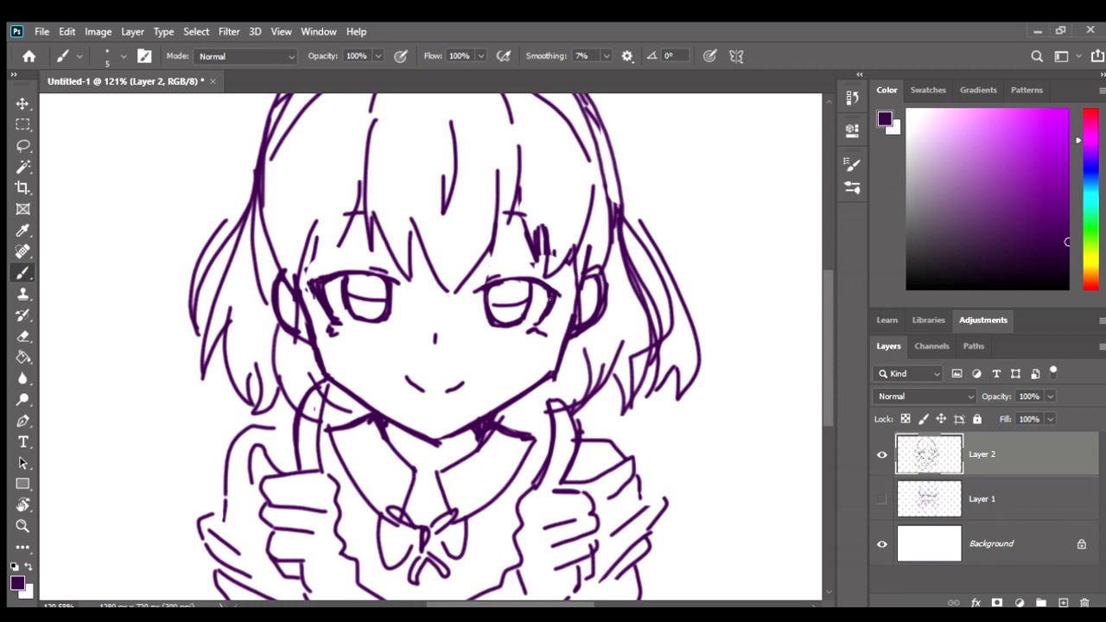
With the eraser at size 10, replace the stray stroke below the left eye's corner
scroll(411, 311, "up", 3)
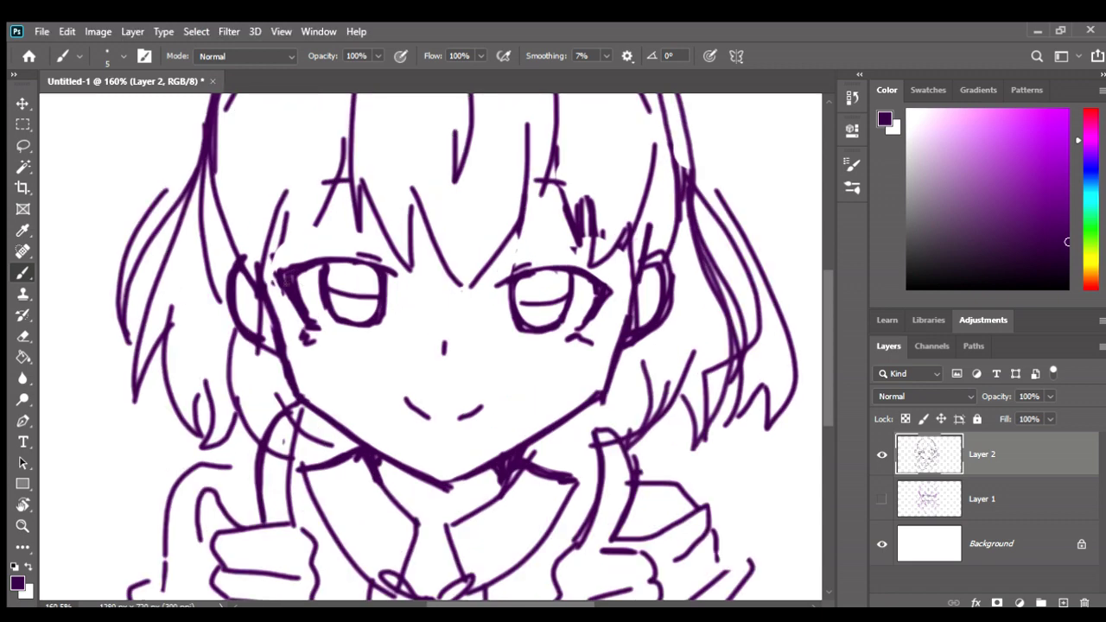
key("e")
key("bracketleft")
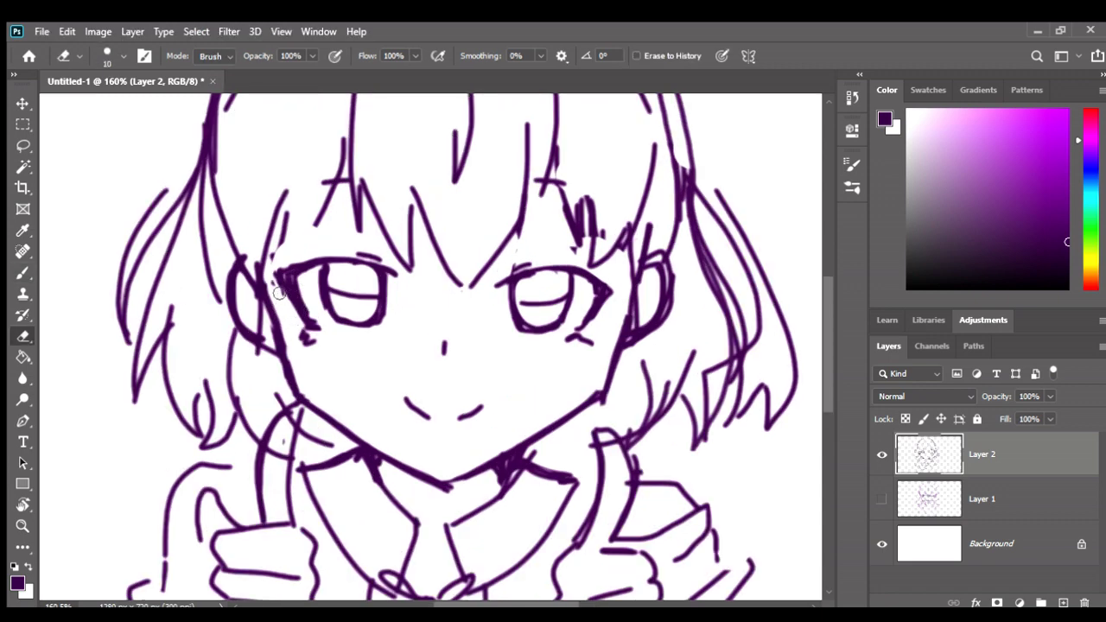
left_click_drag(294, 299, 313, 329)
key("b")
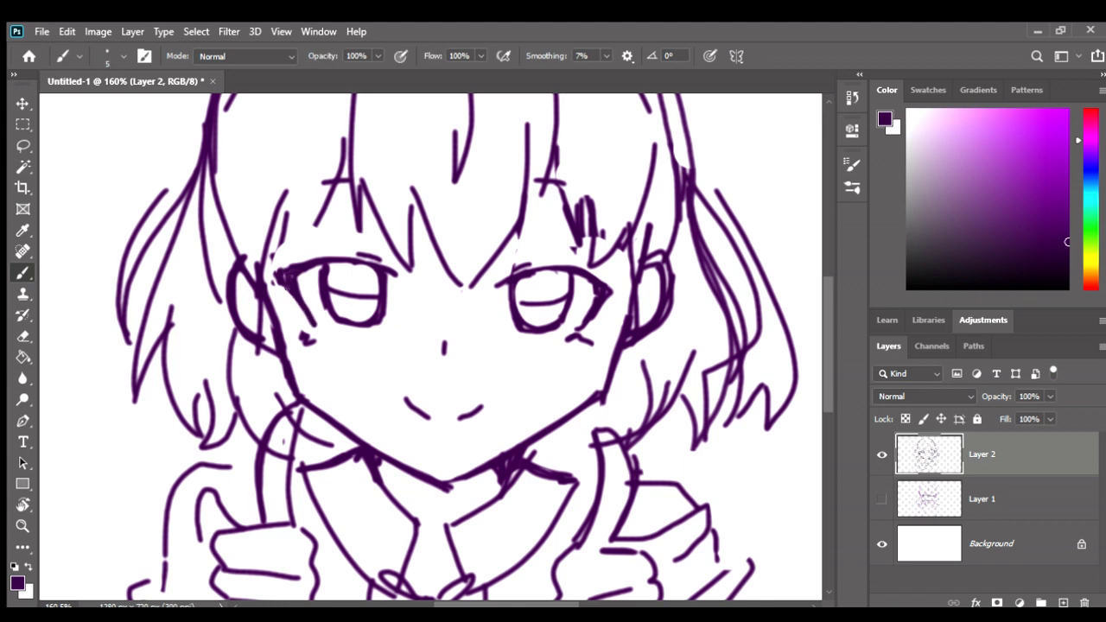
left_click_drag(287, 292, 308, 321)
scroll(465, 299, "down", 3)
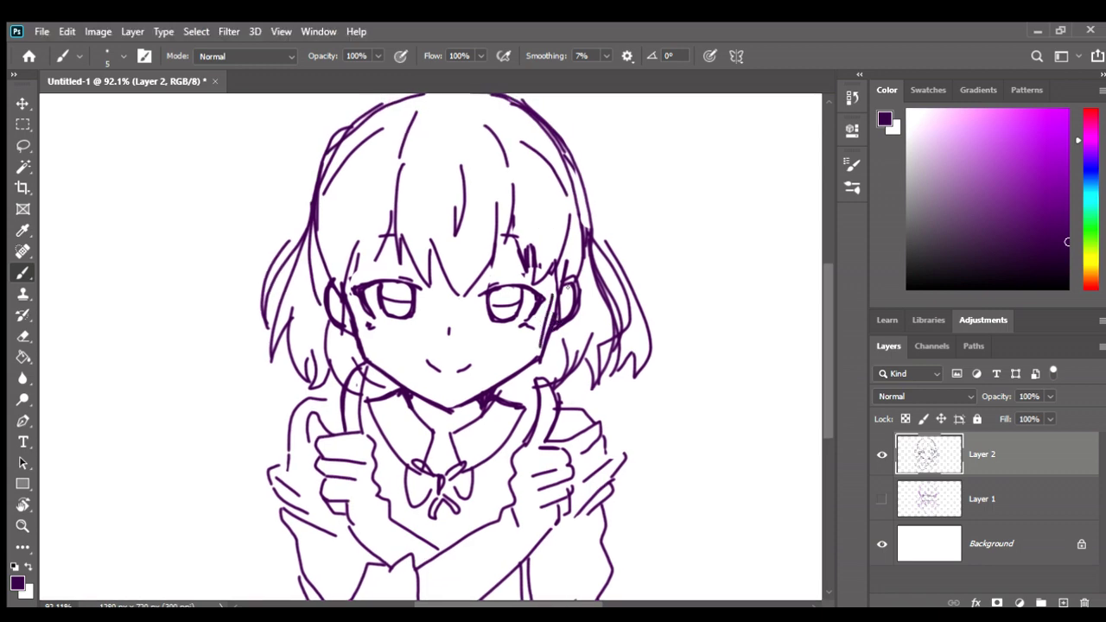
Erase and redraw the ear outline right of the face and the hair edge beside it
key("e")
left_click_drag(570, 281, 557, 321)
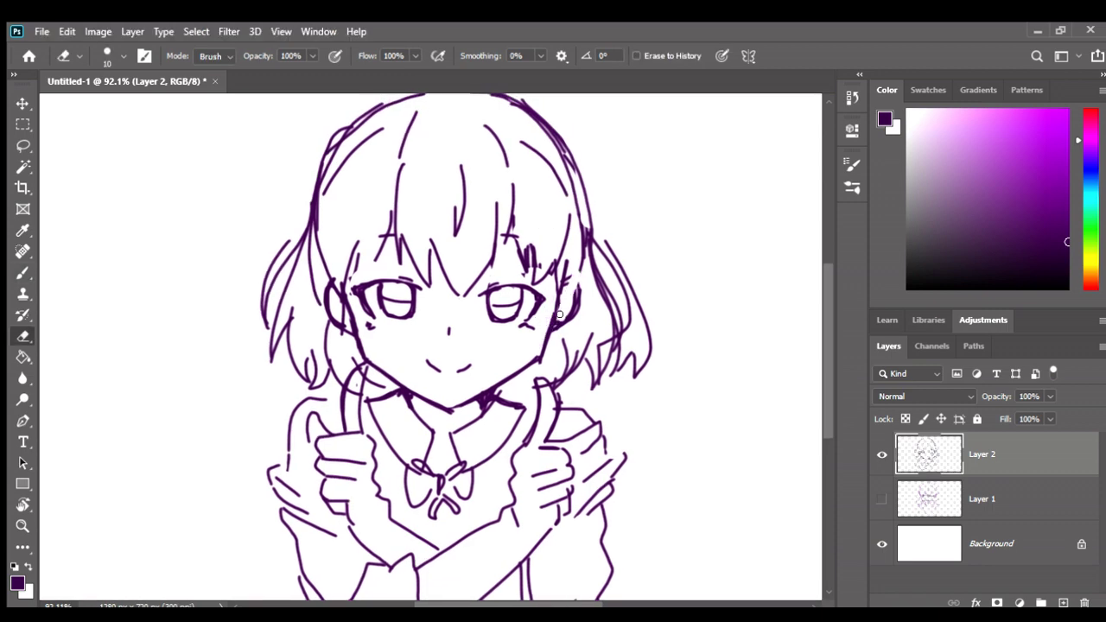
left_click_drag(572, 274, 572, 321)
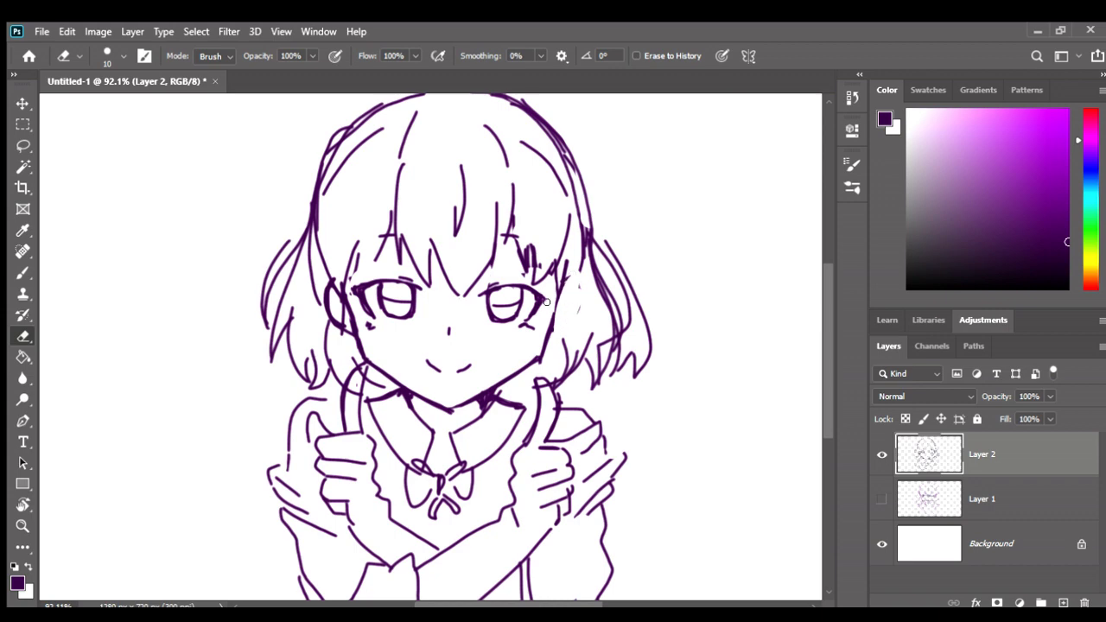
key("b")
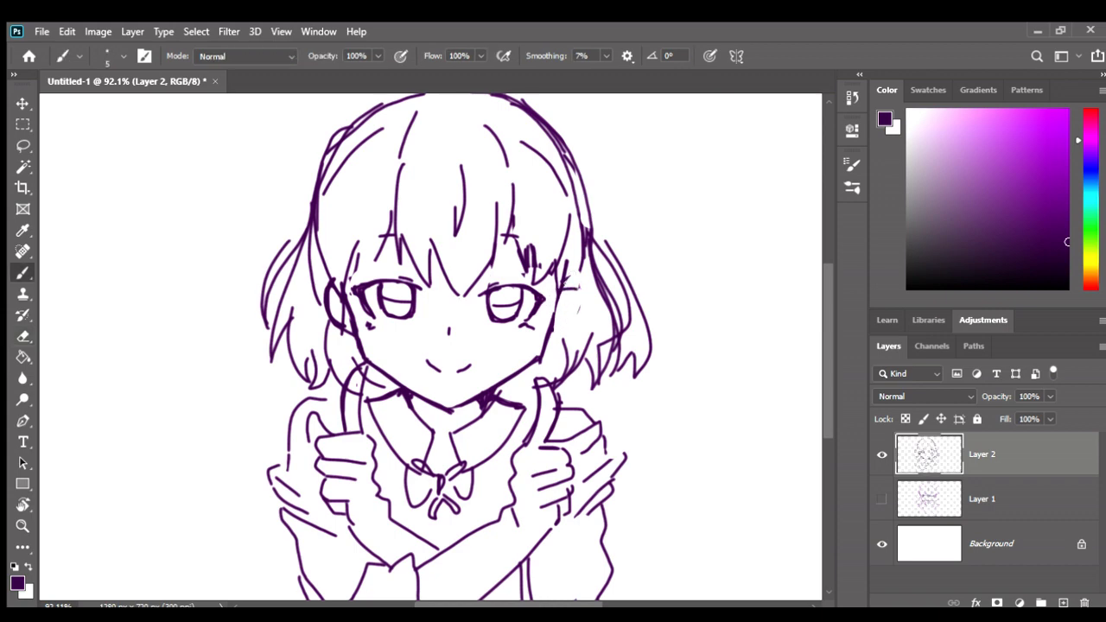
left_click_drag(576, 288, 548, 334)
left_click_drag(588, 258, 580, 297)
scroll(374, 413, "down", 1)
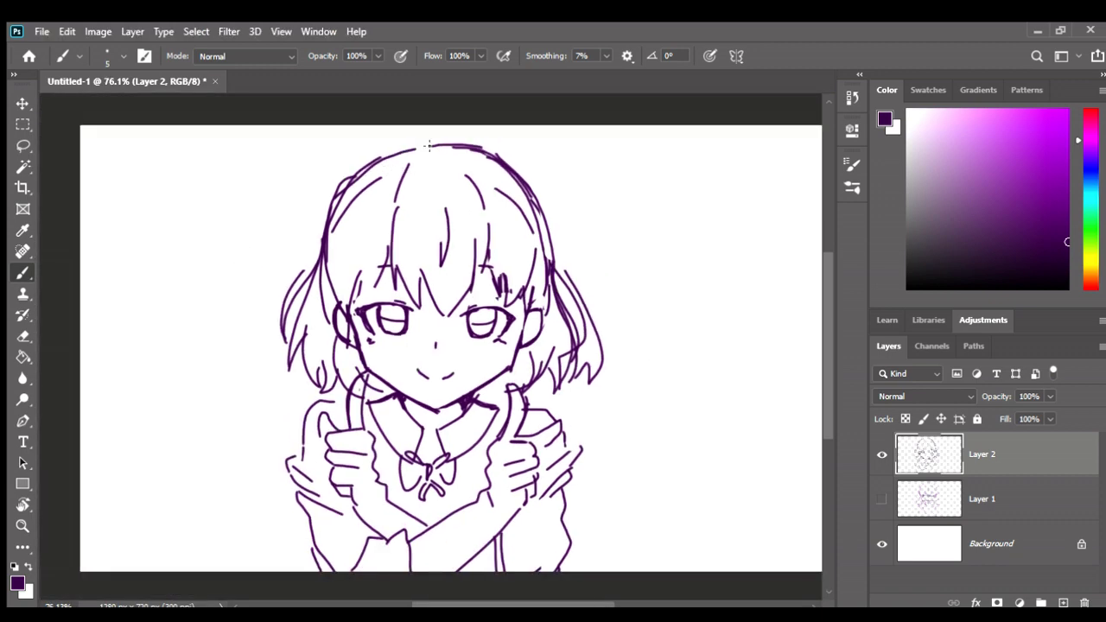
Redraw the top and right edge of the hair, then flip the sketch horizontally
mouse_move(429, 146)
left_mouse_down()
mouse_move(480, 140)
mouse_move(550, 235)
left_mouse_up()
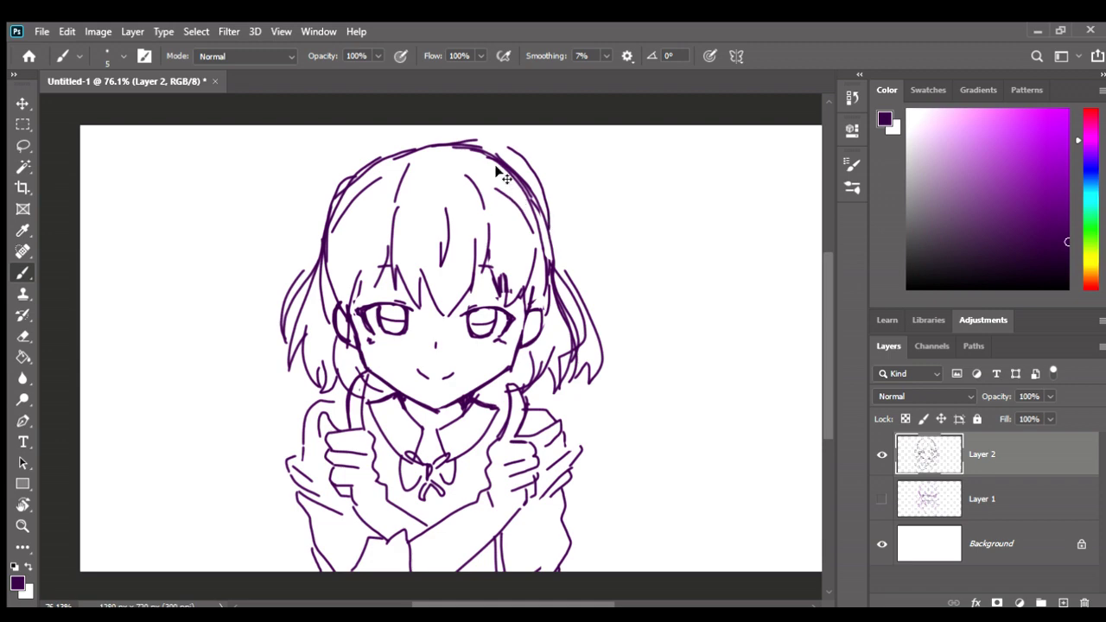
key("ctrl+z")
left_click_drag(498, 157, 552, 259)
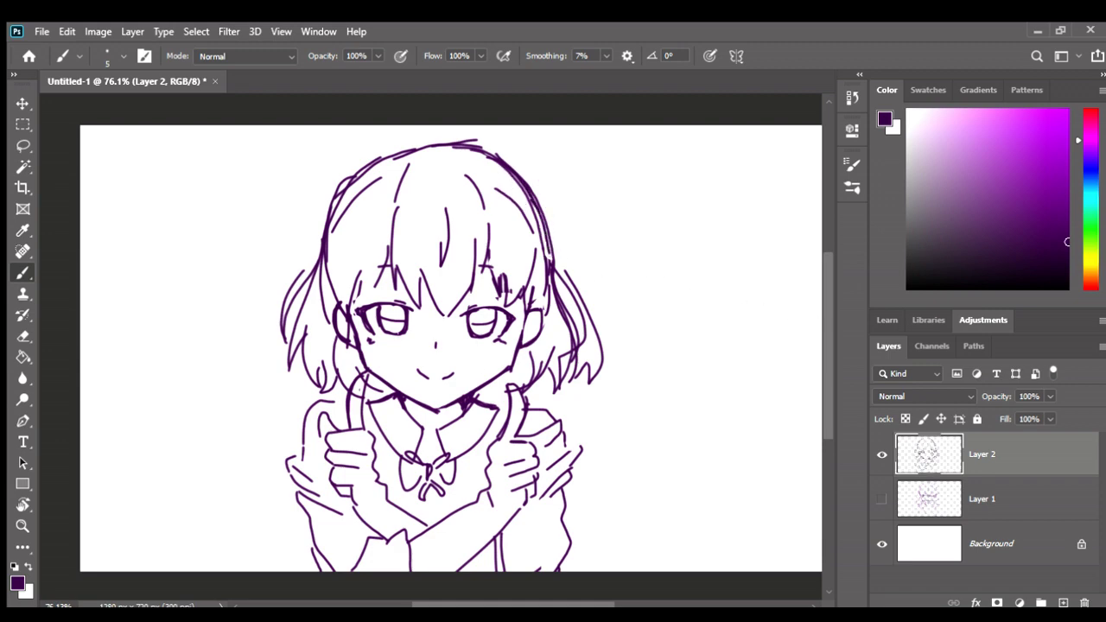
key("ctrl+shift+h")
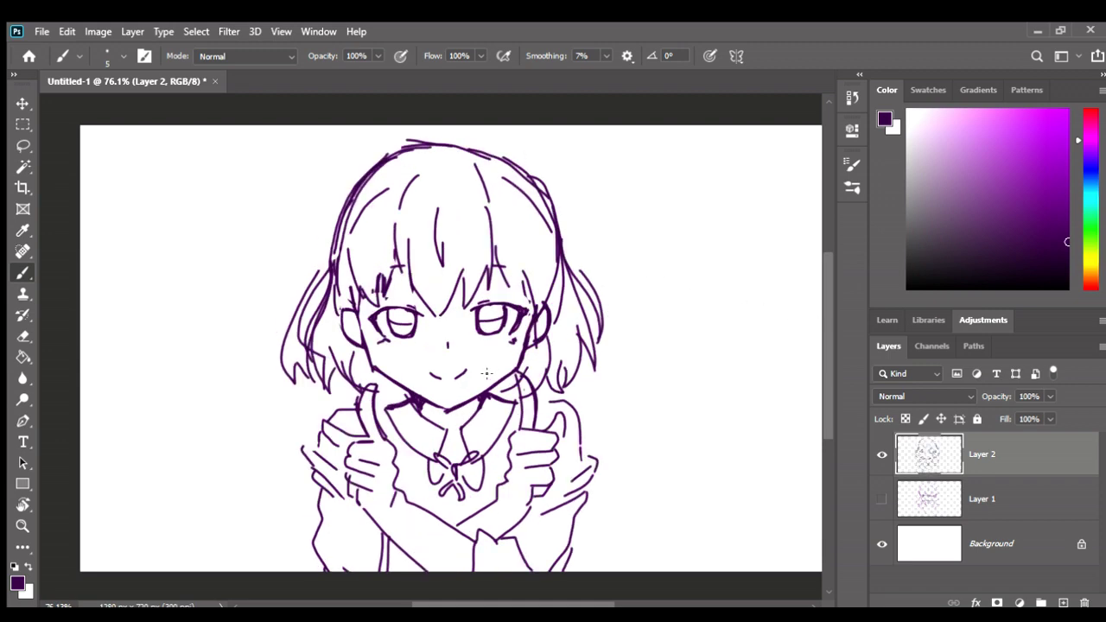
scroll(496, 371, "up", 3)
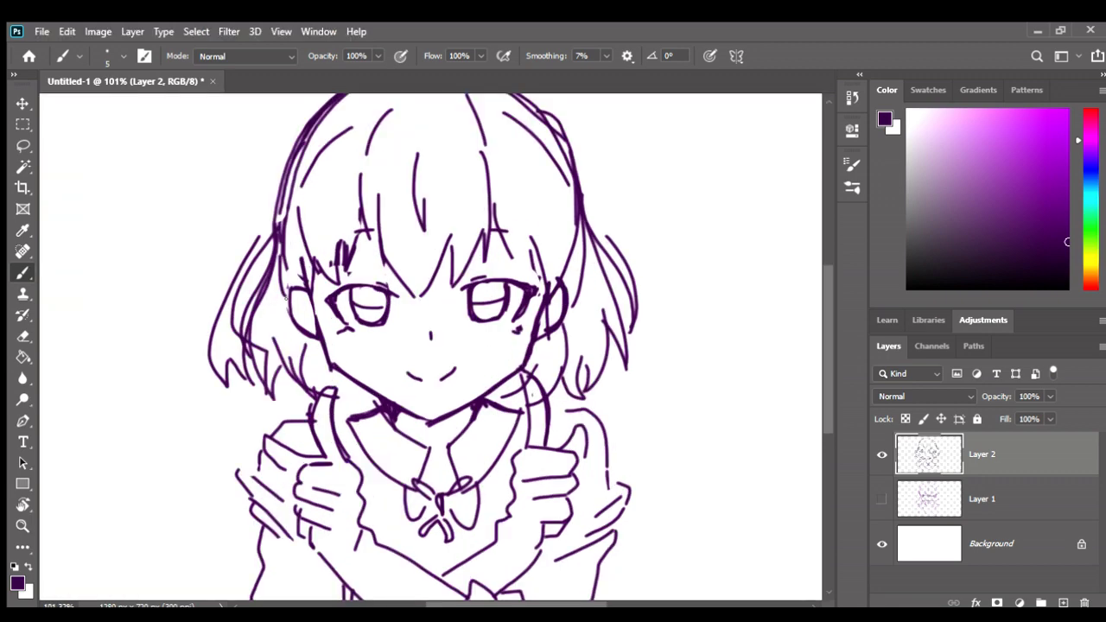
Add a stroke along the left cheek and jaw, then lasso the left eye
left_click_drag(303, 294, 327, 356)
key("l")
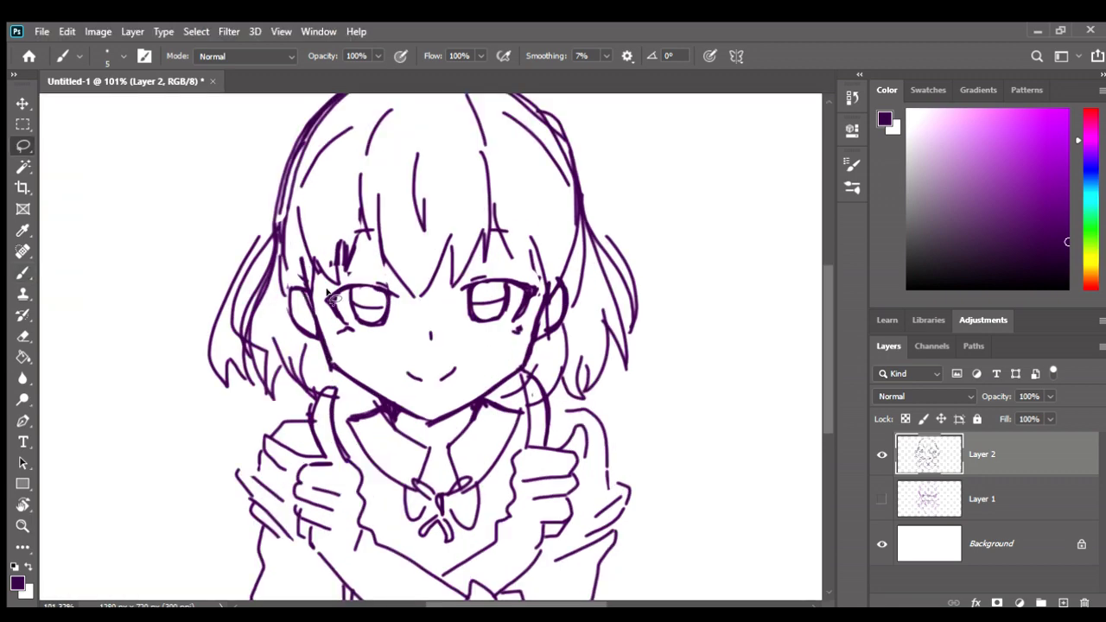
left_click_drag(327, 279, 394, 326)
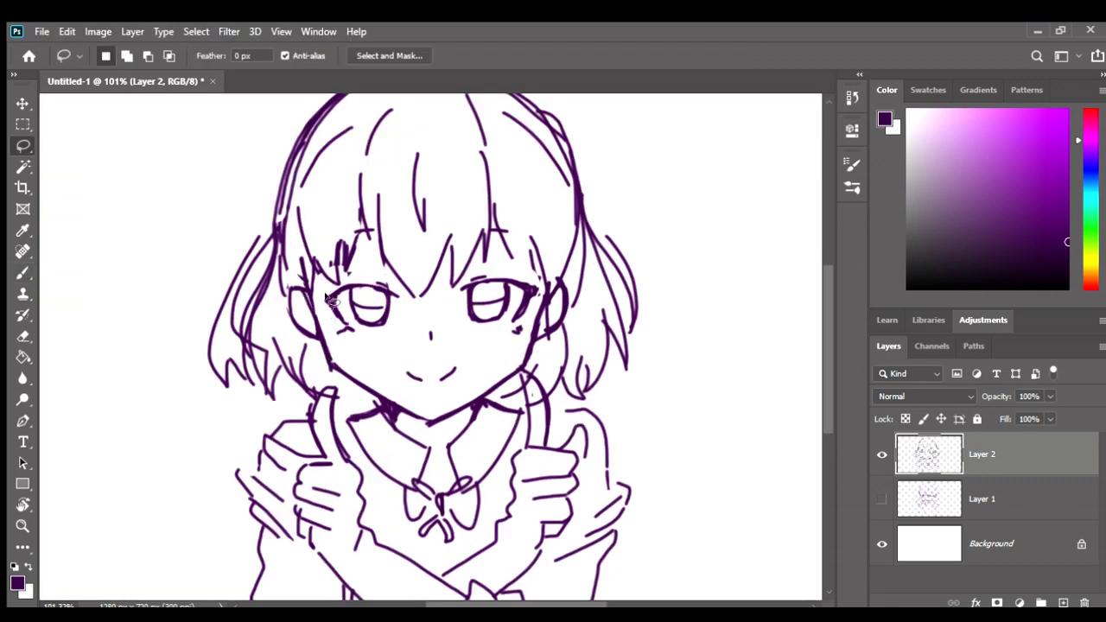
left_click_drag(318, 290, 396, 287)
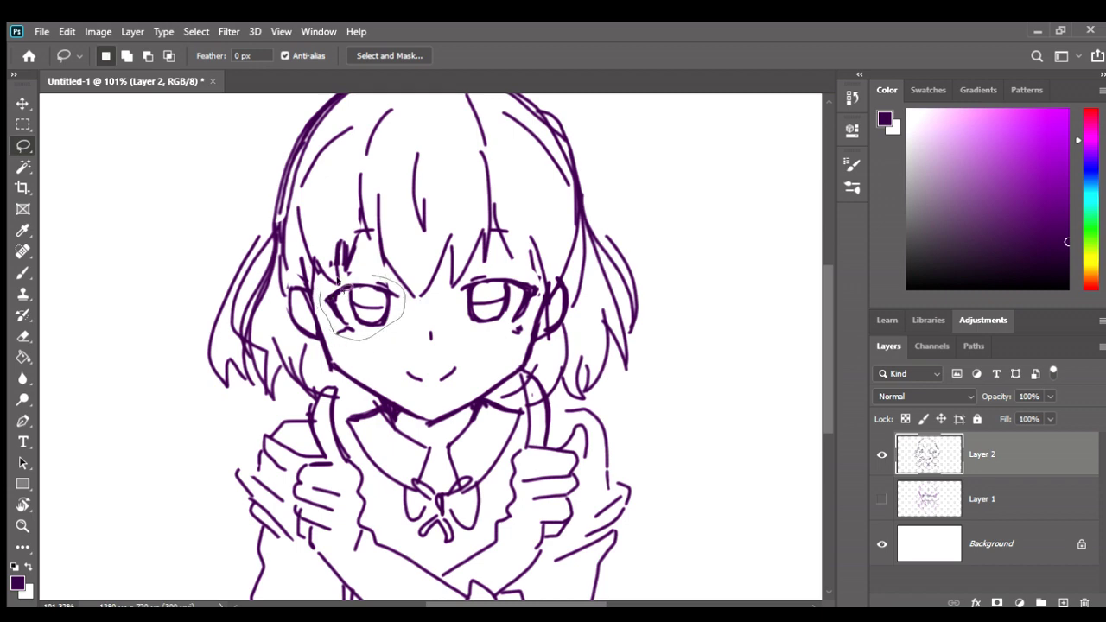
key("v")
mouse_move(396, 287)
left_mouse_down()
mouse_move(322, 298)
mouse_move(326, 334)
mouse_move(309, 343)
left_mouse_up()
Enlarge the left eye to 103.22% and nudge it into its final position
key("v")
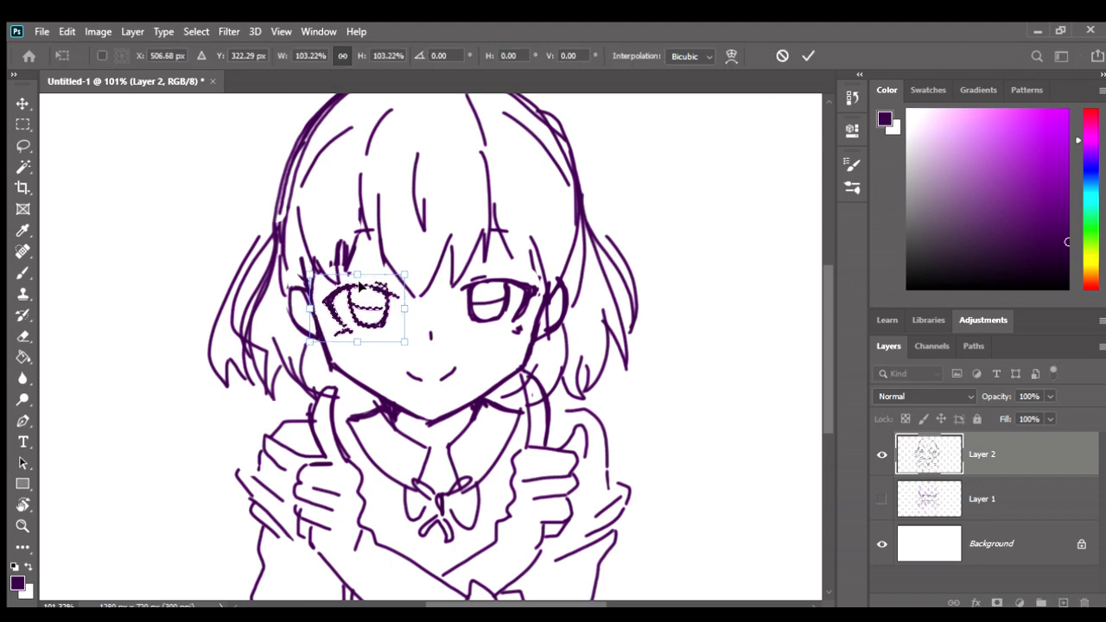
left_click_drag(360, 285, 363, 292)
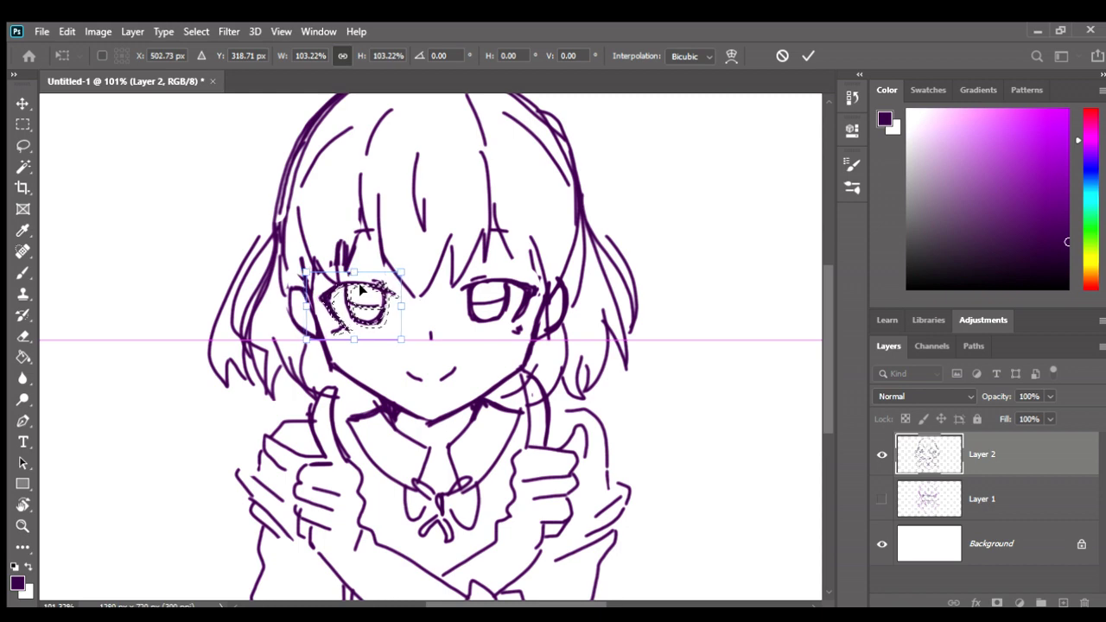
key("ctrl+z")
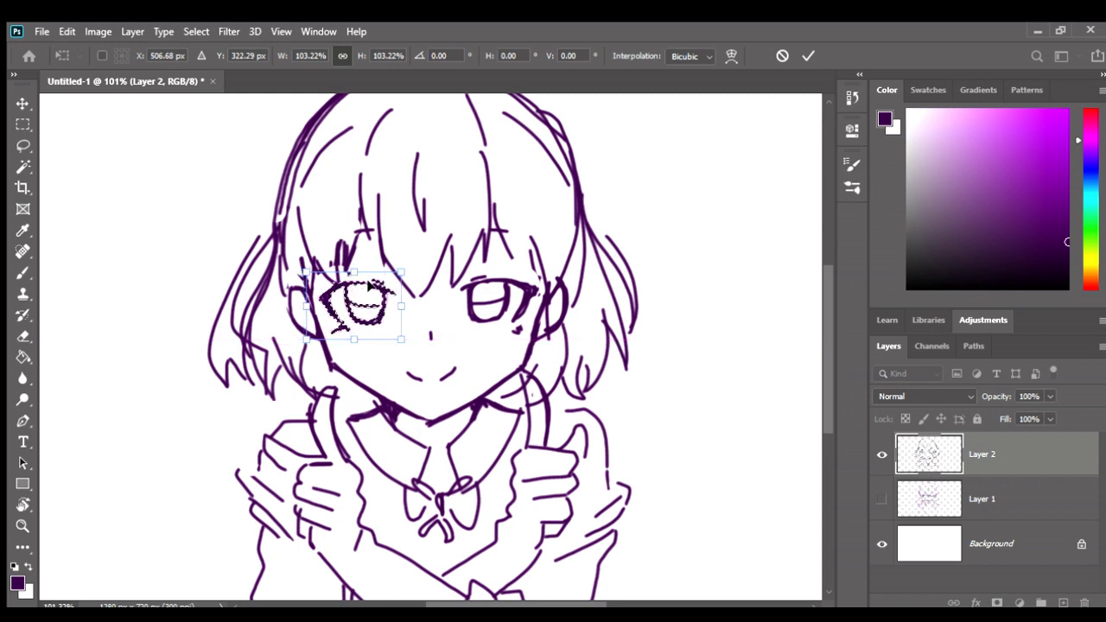
left_click_drag(368, 283, 367, 286)
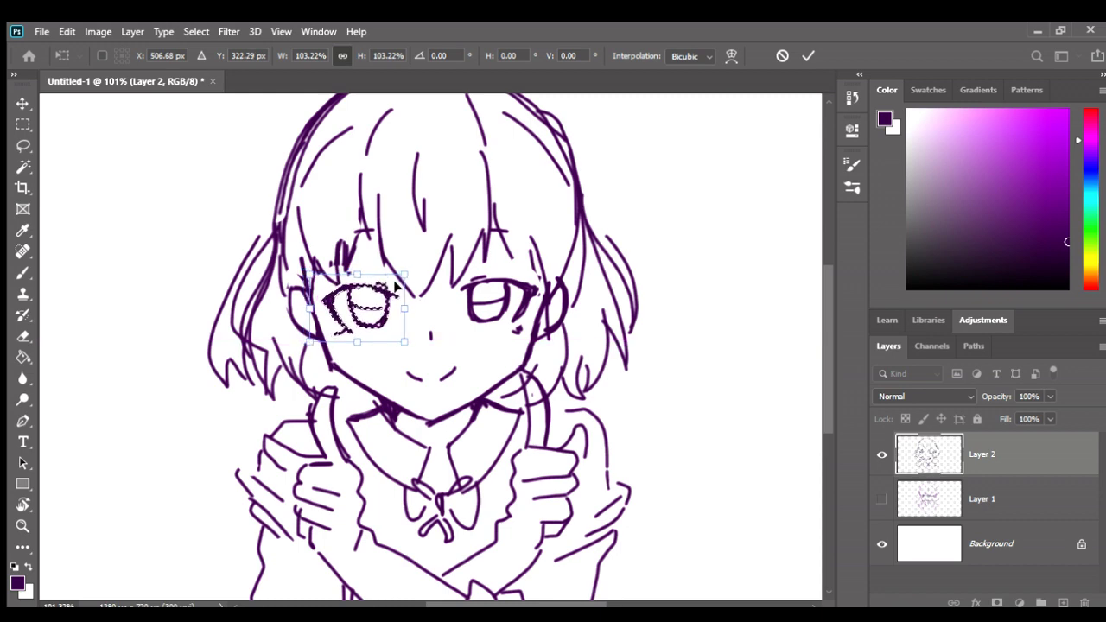
key("ctrl+z")
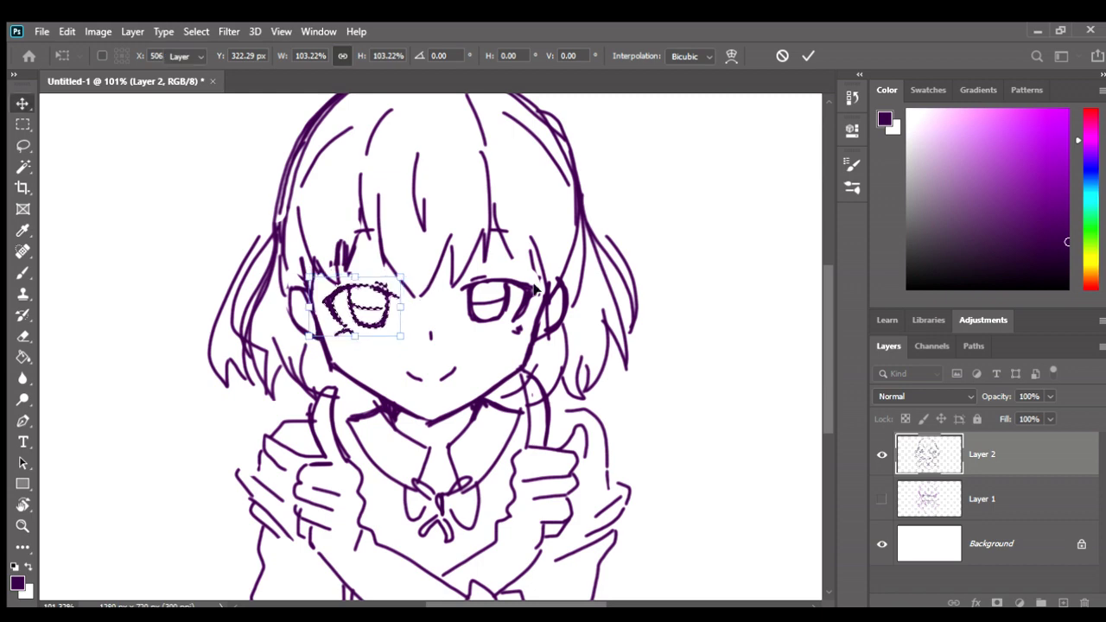
key("Return")
Deselect the eye, then retrace the left face and ear contour in purple on Layer 2
left_click(699, 294)
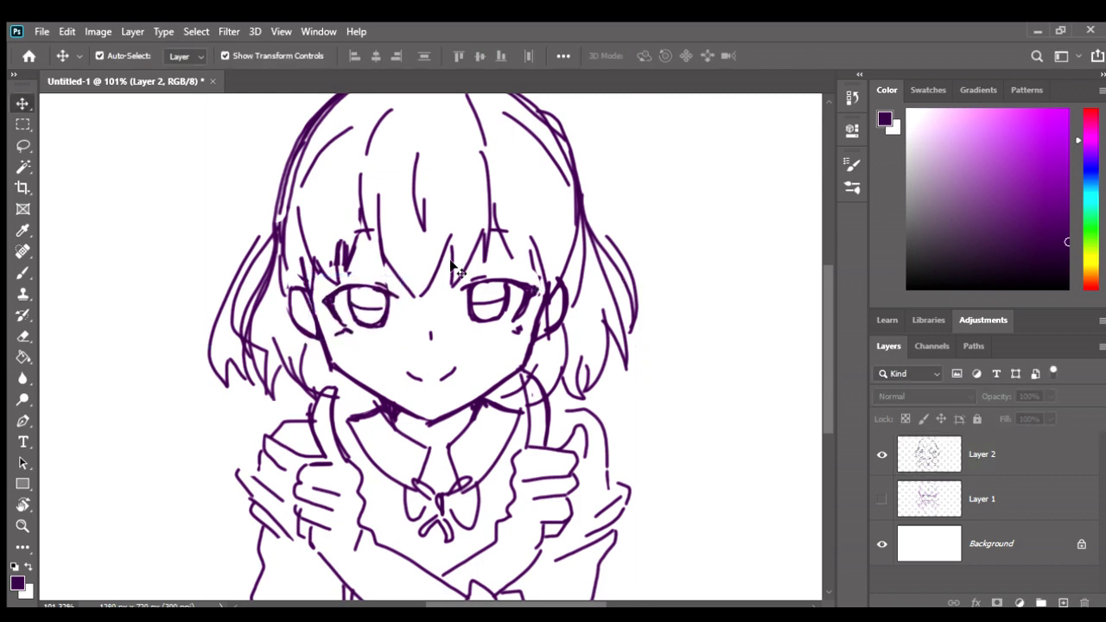
key("b")
scroll(299, 303, "up", 2)
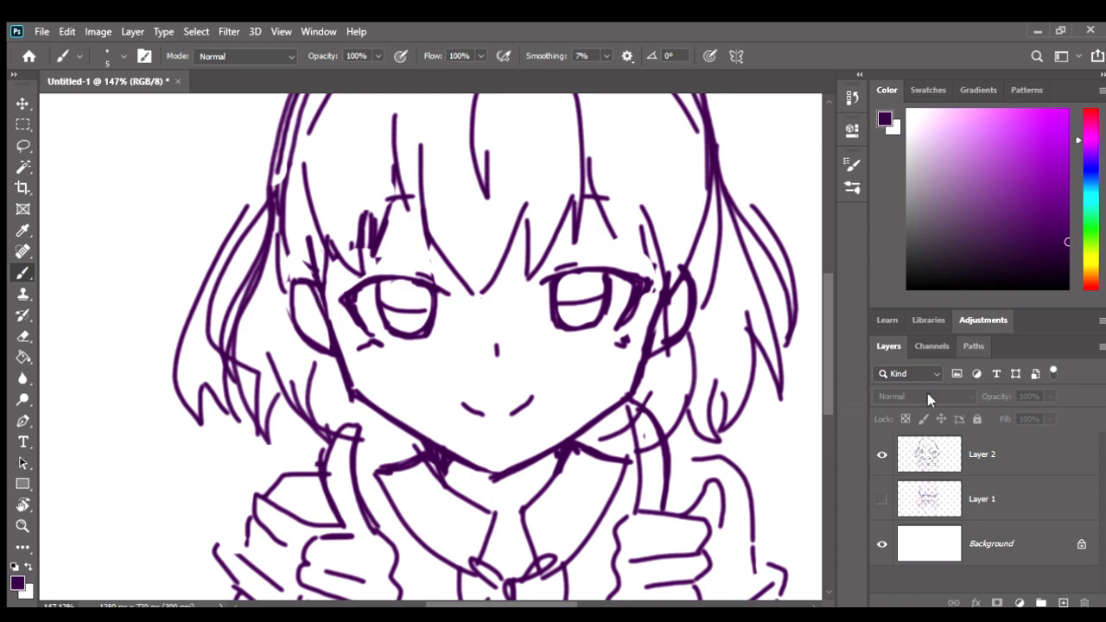
left_click(307, 274, "ctrl")
left_click_drag(306, 275, 364, 398)
key("e")
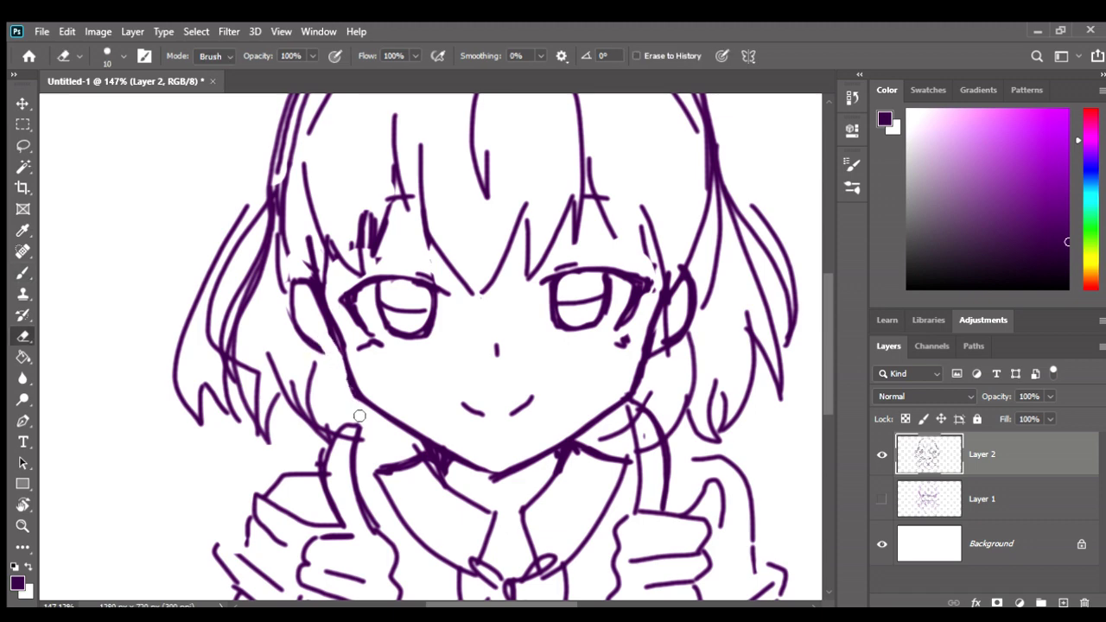
key("b")
mouse_move(304, 340)
left_mouse_down()
mouse_move(329, 355)
mouse_move(285, 323)
mouse_move(316, 354)
mouse_move(363, 360)
left_mouse_up()
Erase the stray lower-right sleeve lines and redraw a cleaner sleeve edge
scroll(436, 297, "down", 3)
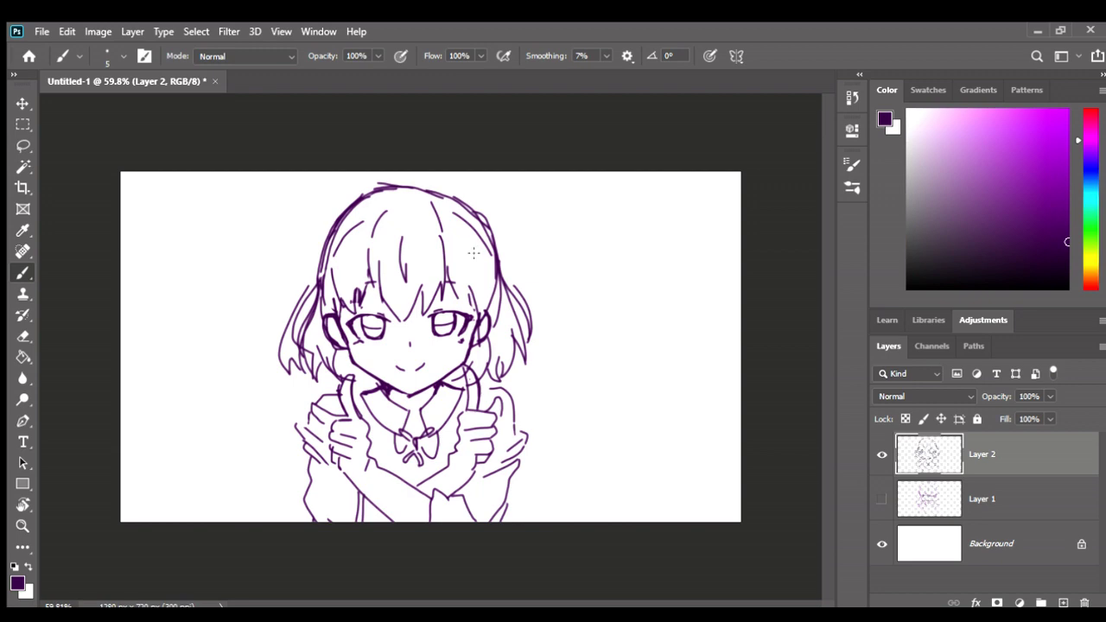
scroll(473, 252, "up", 1)
scroll(472, 253, "up", 1)
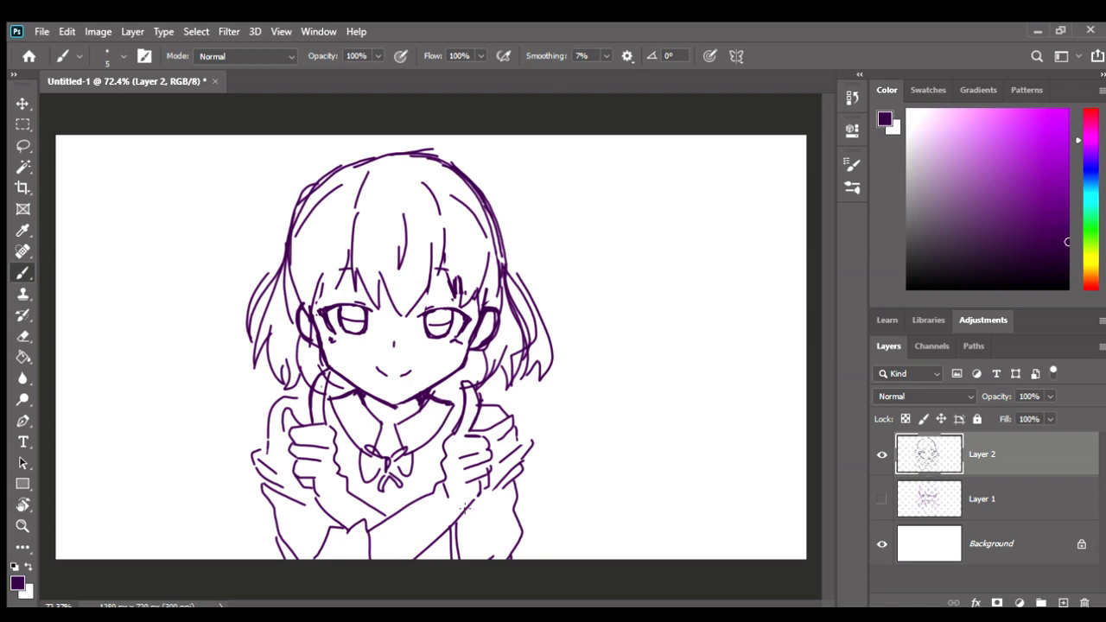
key("e")
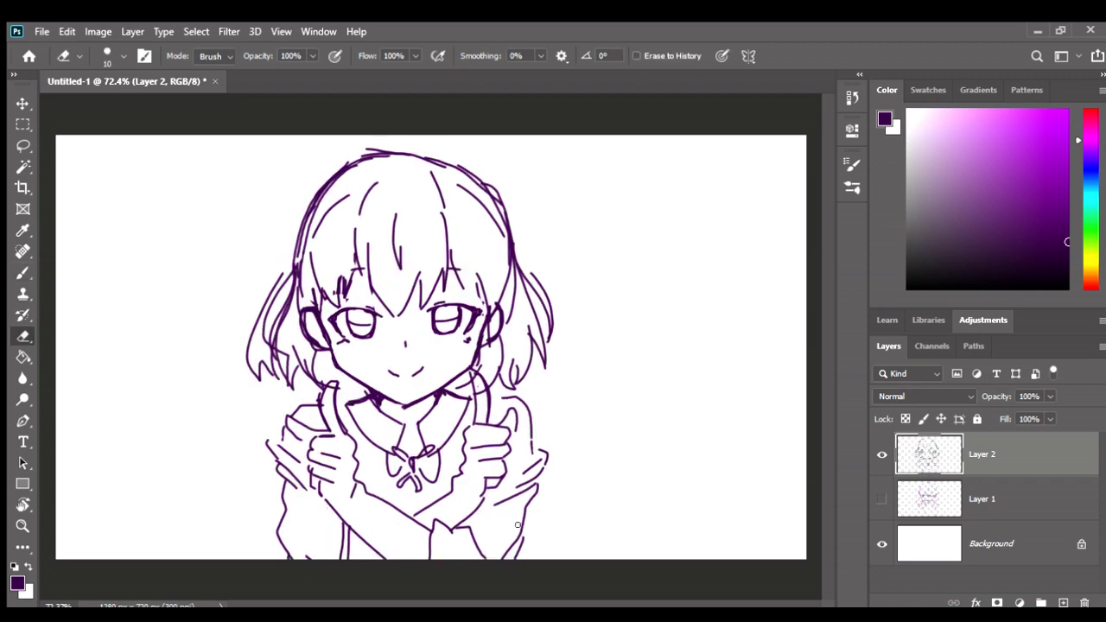
left_click_drag(518, 524, 506, 567)
key("b")
key("b")
left_click_drag(522, 510, 533, 558)
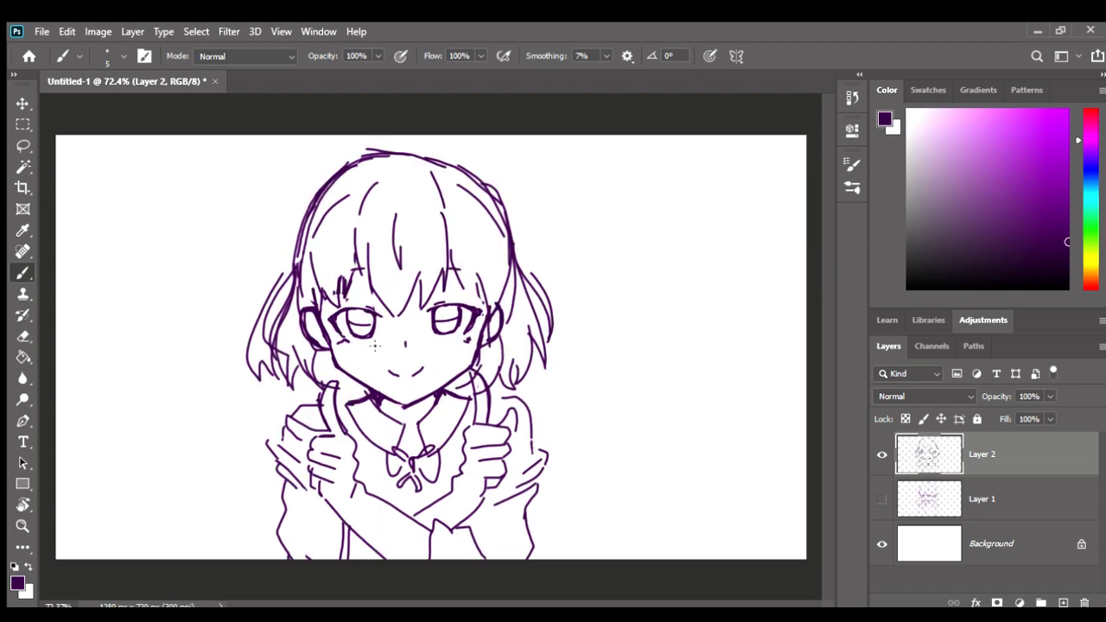
key("e")
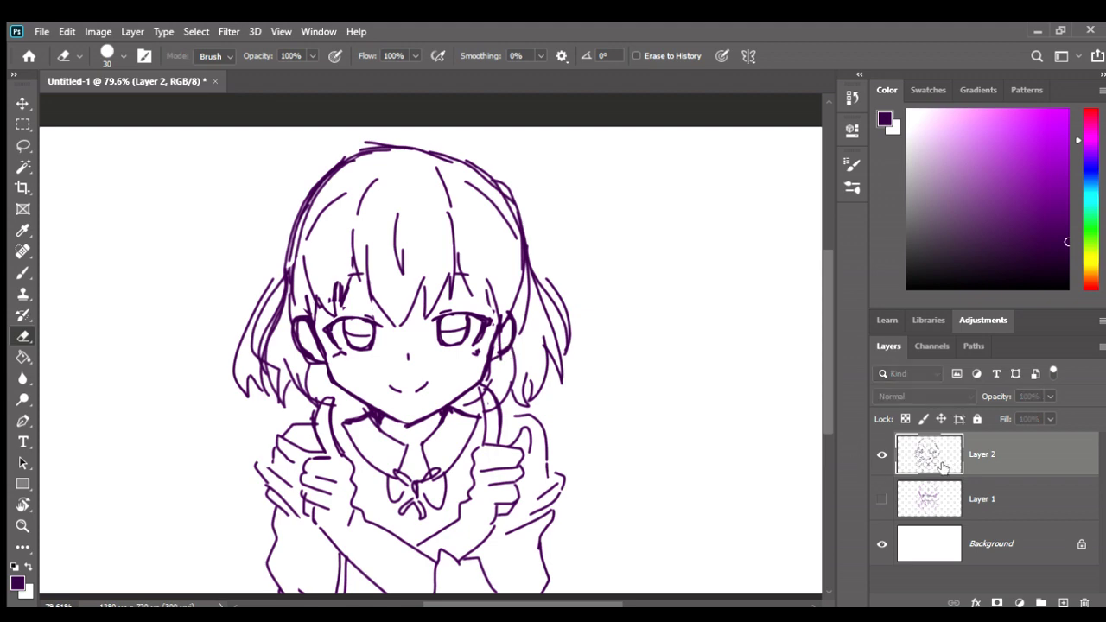
Add a new empty layer, reset colours to black/white, and rename Layer 1 to 'sketch'
key("ctrl+shift+alt+n")
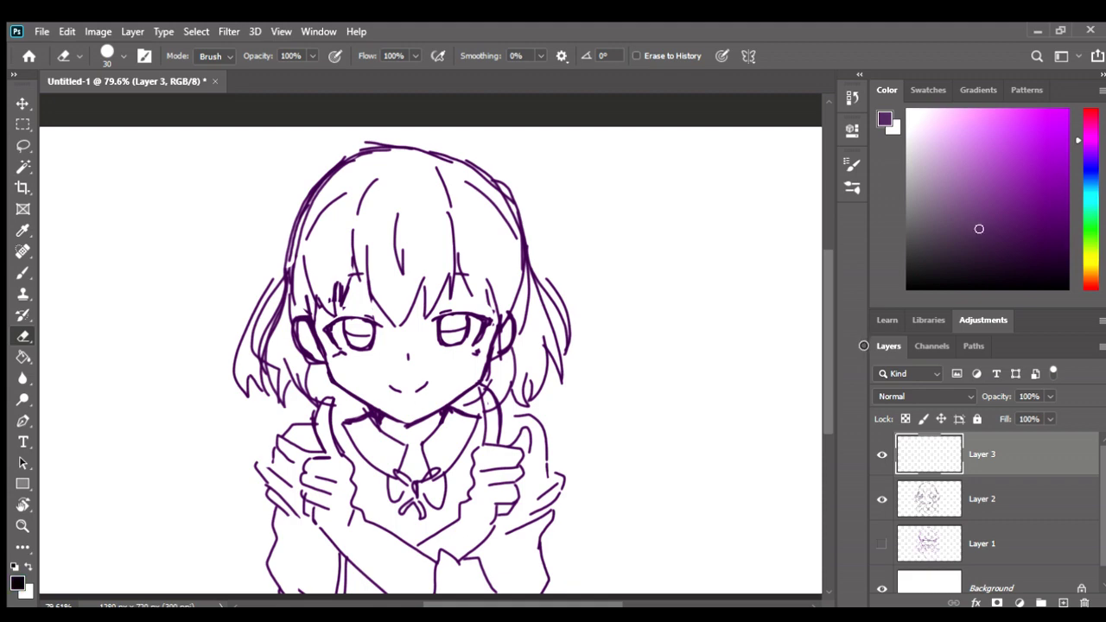
key("d")
left_click(940, 501)
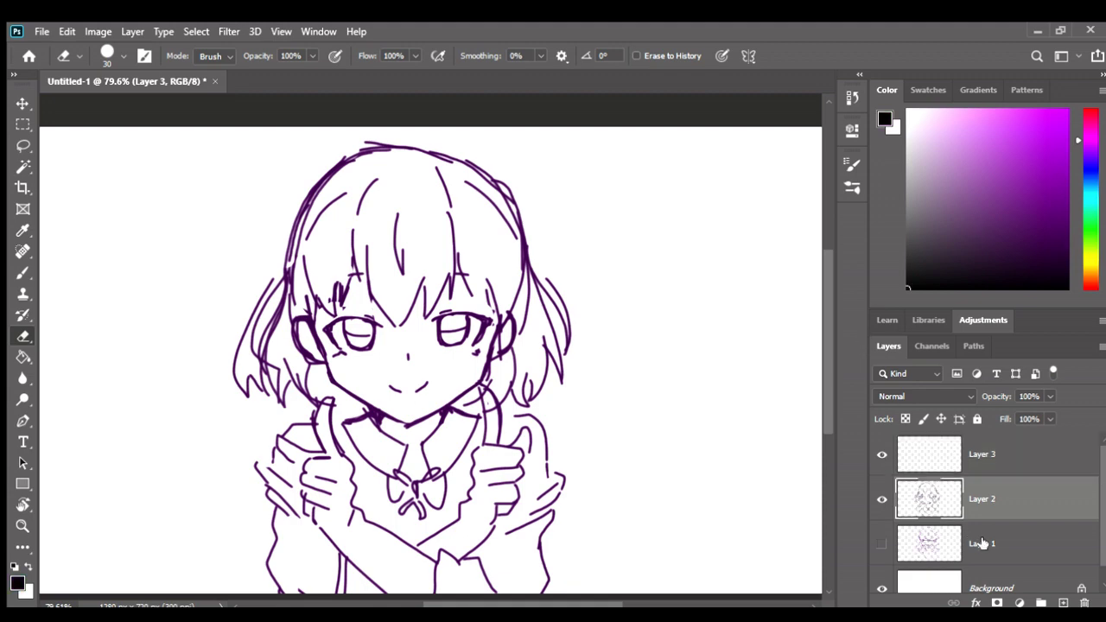
double_click(983, 543)
type("Sk")
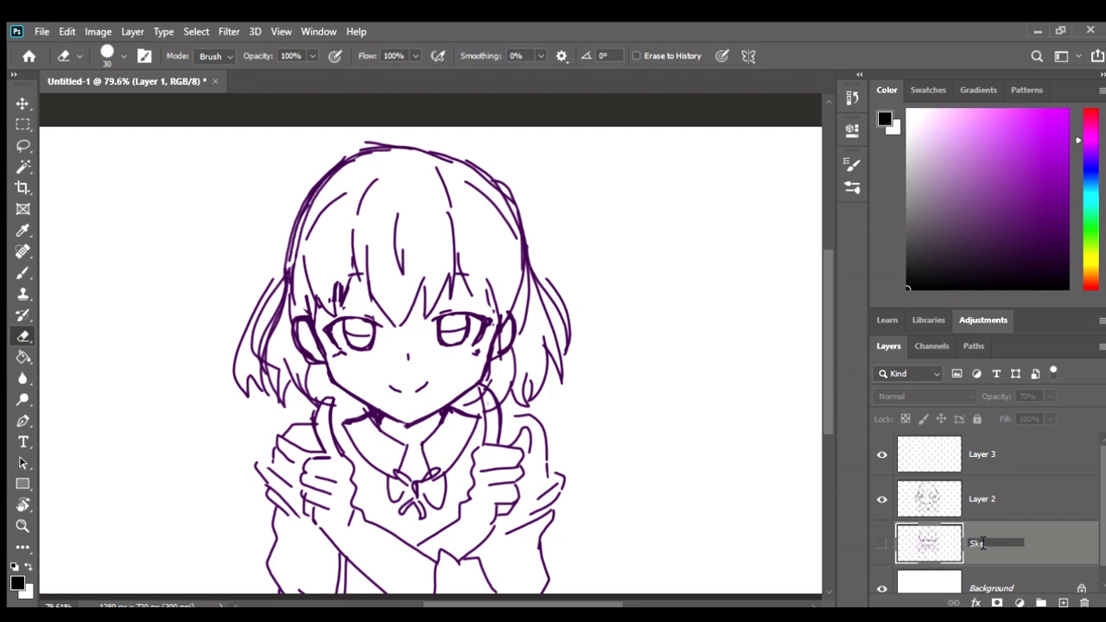
key("BackSpace")
key("BackSpace")
type("Ov")
type("tch")
key("Return")
Rename Layer 2 to 'more sketchhhh' and the new top layer to 'inkinga'
double_click(990, 499)
type("m")
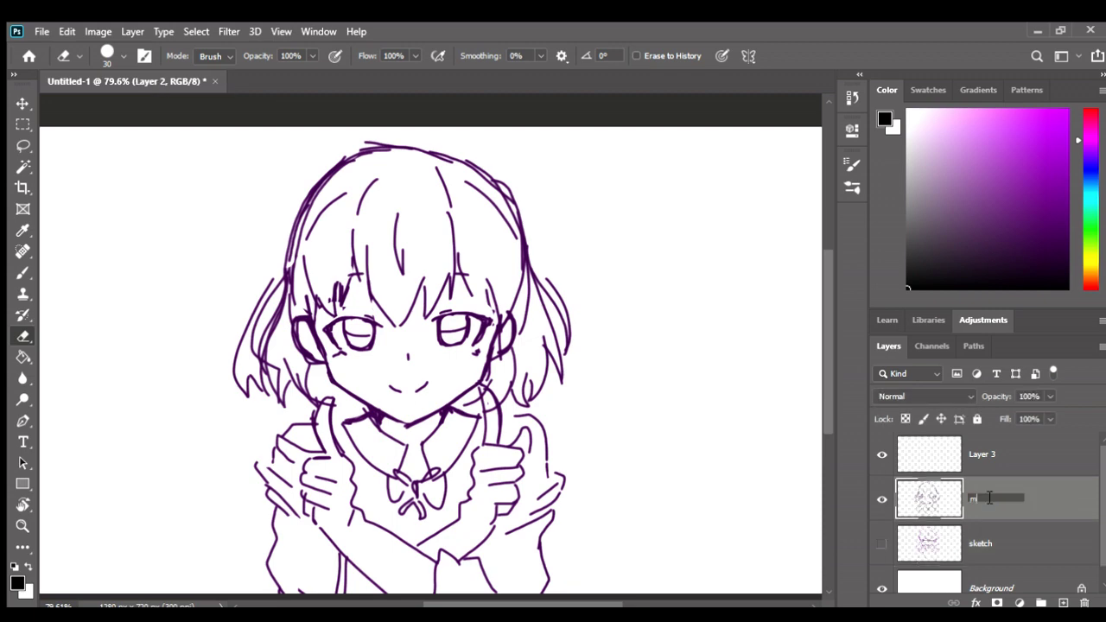
type("onsketc")
type("hhh")
type("hh")
key("Return")
double_click(980, 455)
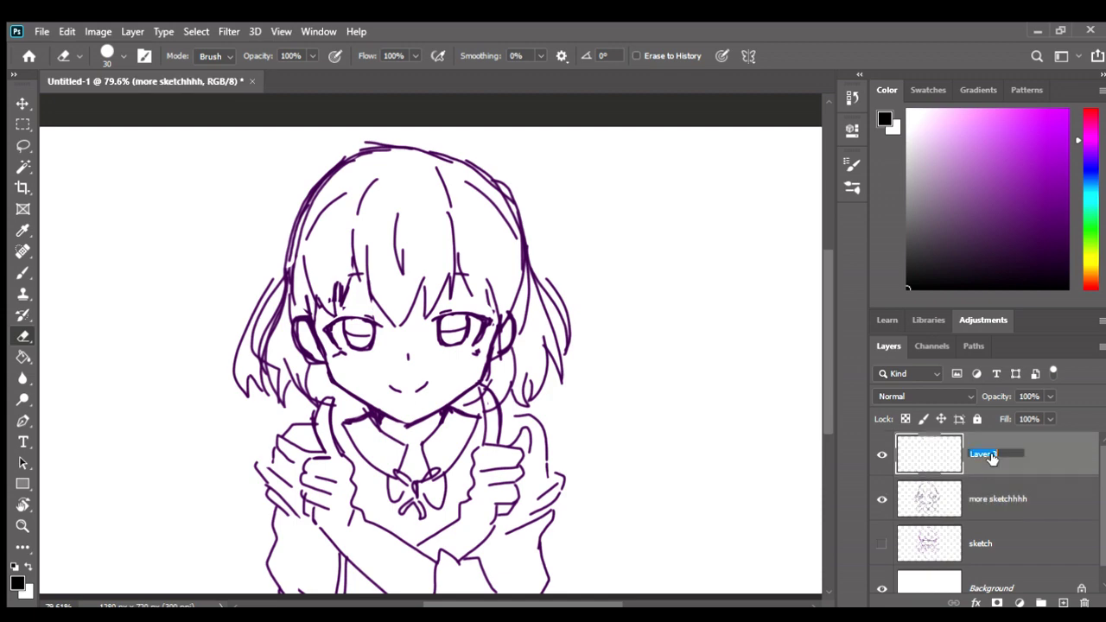
type("inkinga")
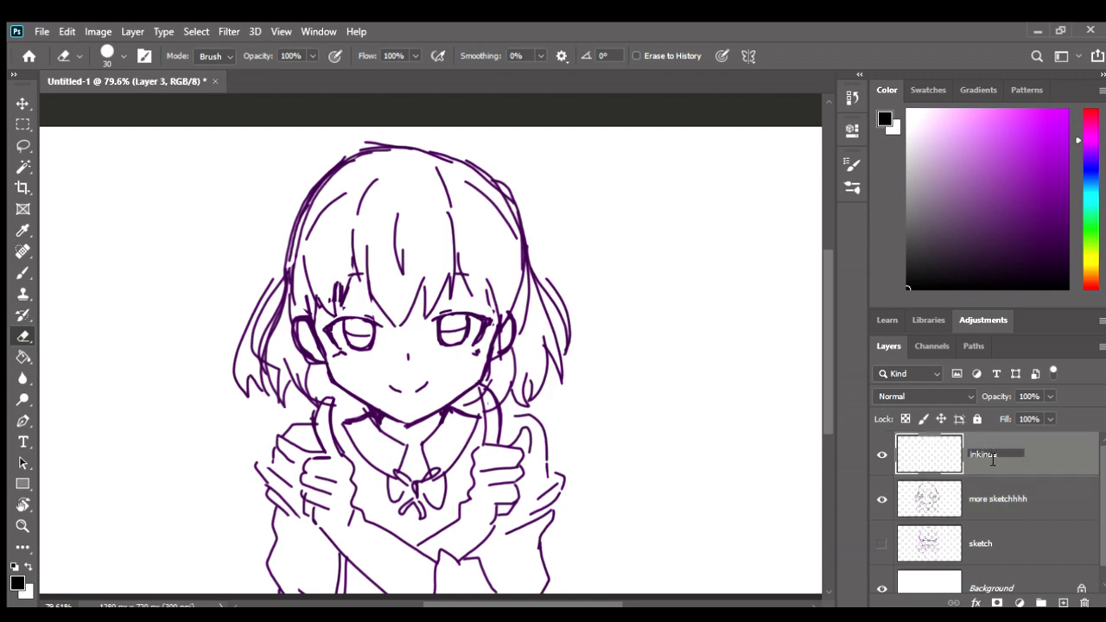
key("Return")
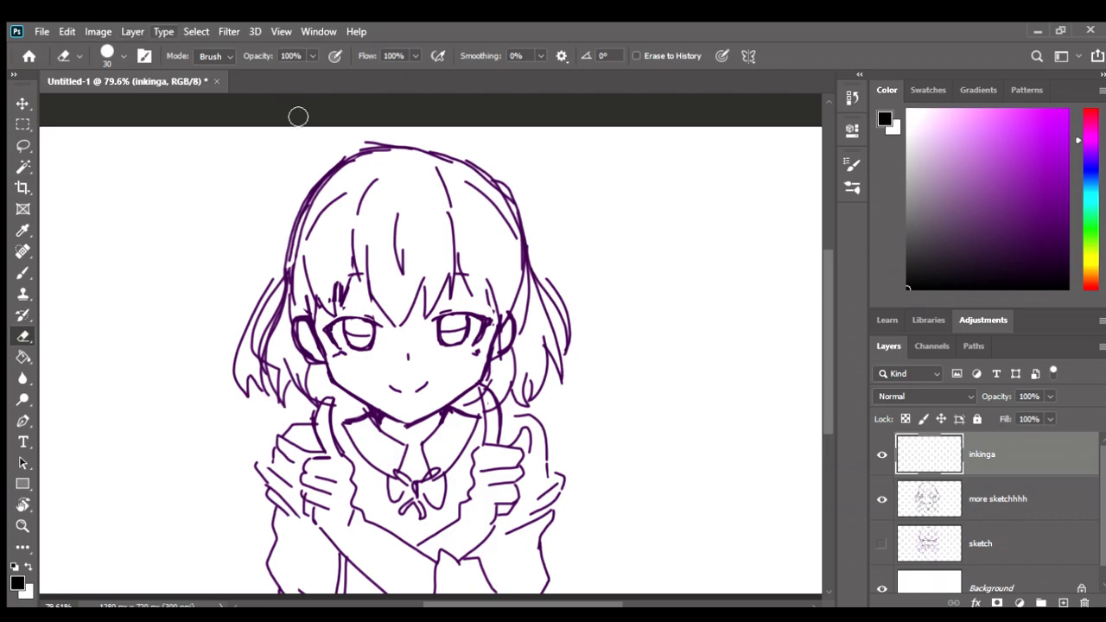